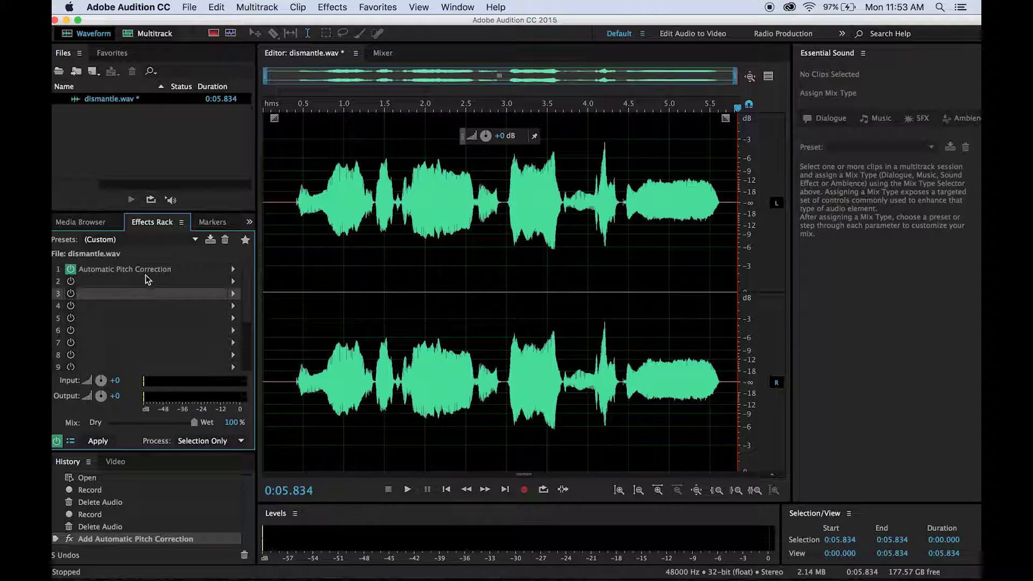
Remove the pitch correction effect and preview the vocal from 0.41 seconds.
{"action": "key", "text": "Delete"}
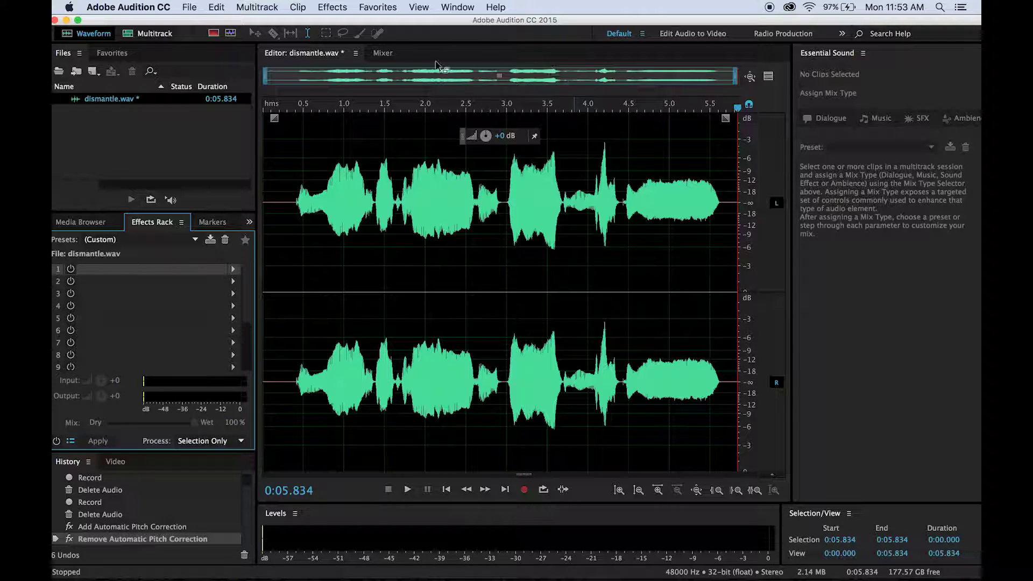
{"action": "left_click", "coordinate": [297, 109]}
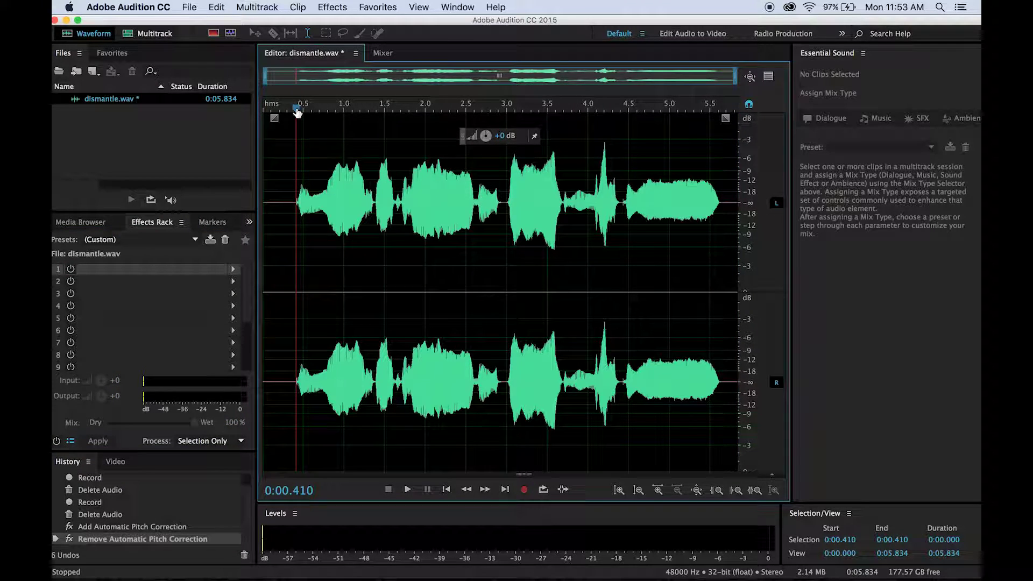
{"action": "key", "text": "space"}
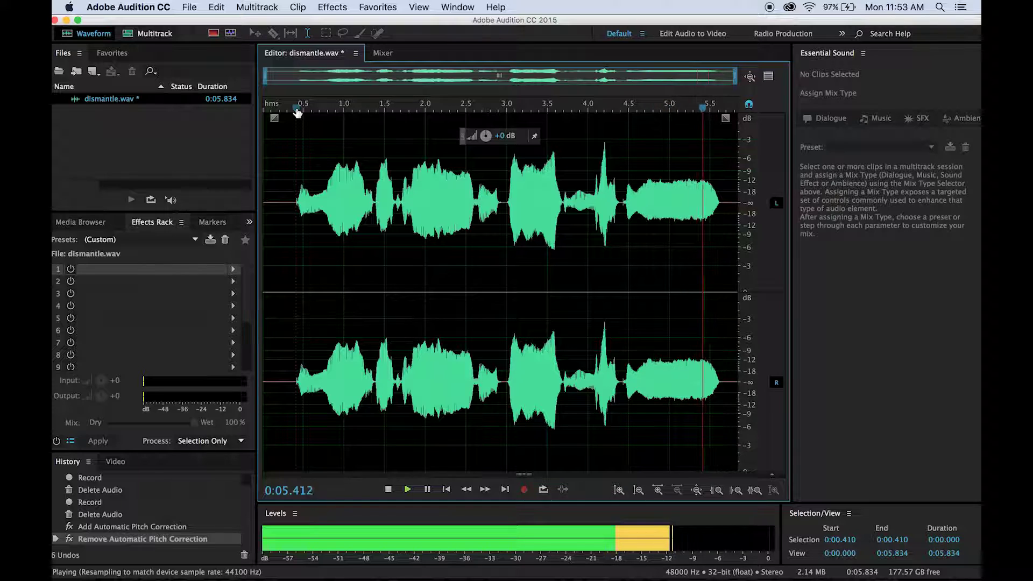
{"action": "key", "text": "space"}
{"action": "key", "text": "space"}
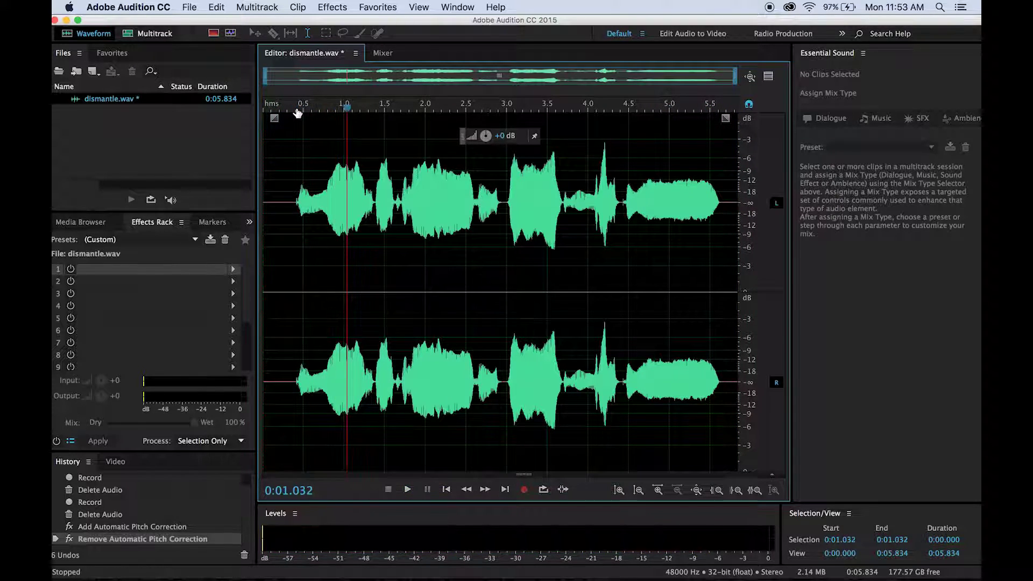
Record an extra take from 5.752 s, listen to it, then delete it.
{"action": "left_click", "coordinate": [731, 104]}
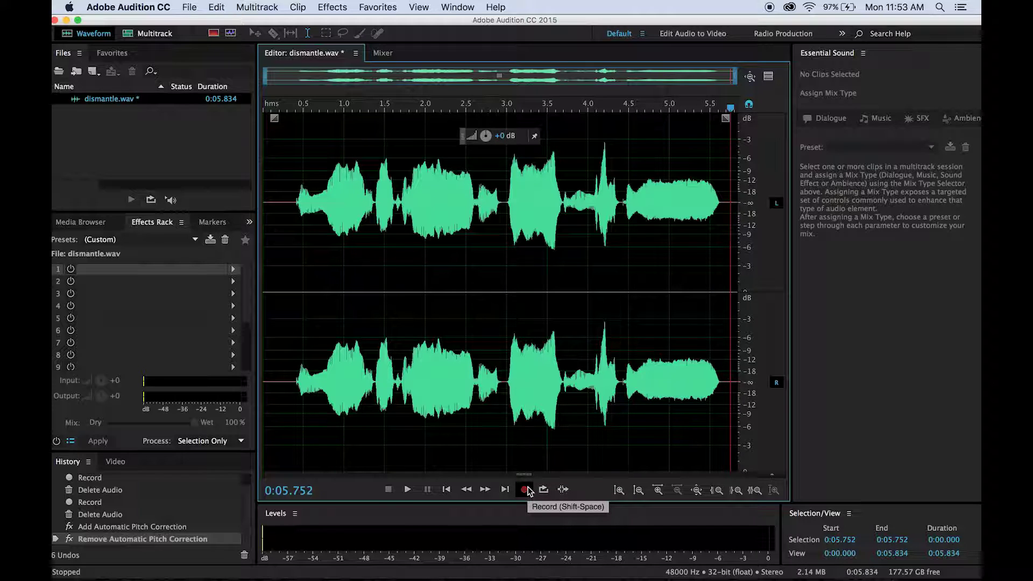
{"action": "left_click", "coordinate": [525, 490]}
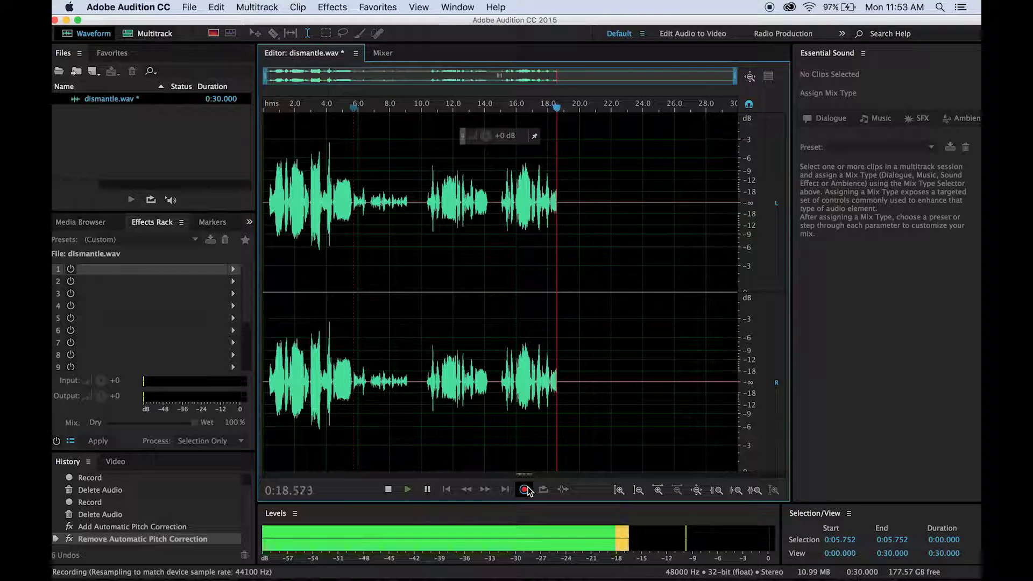
{"action": "left_click", "coordinate": [525, 489]}
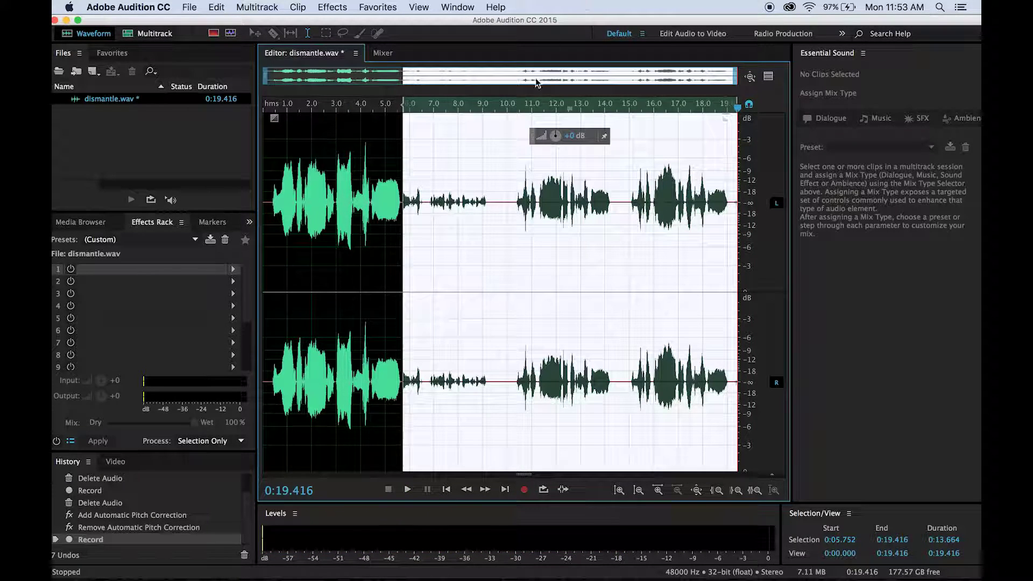
{"action": "left_click", "coordinate": [515, 103]}
{"action": "key", "text": "space"}
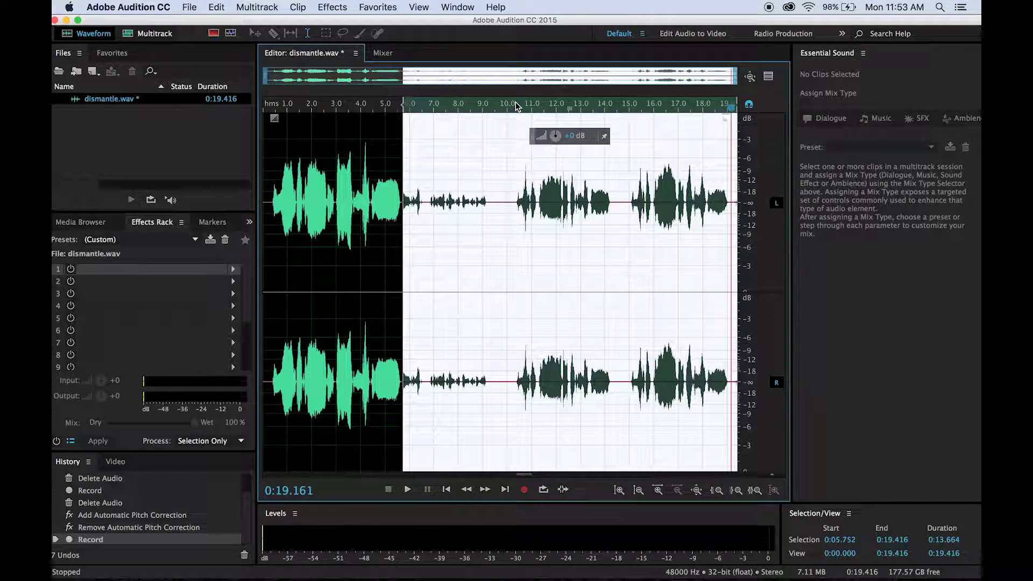
{"action": "key", "text": "Delete"}
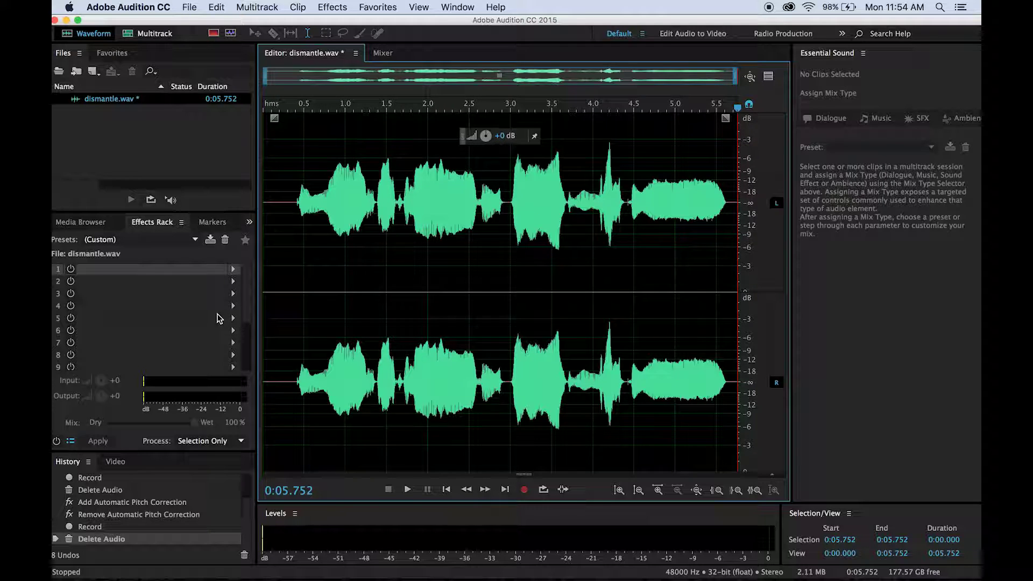
Add Automatic Pitch Correction to rack slot 1 and preview the clip.
{"action": "left_click", "coordinate": [233, 269]}
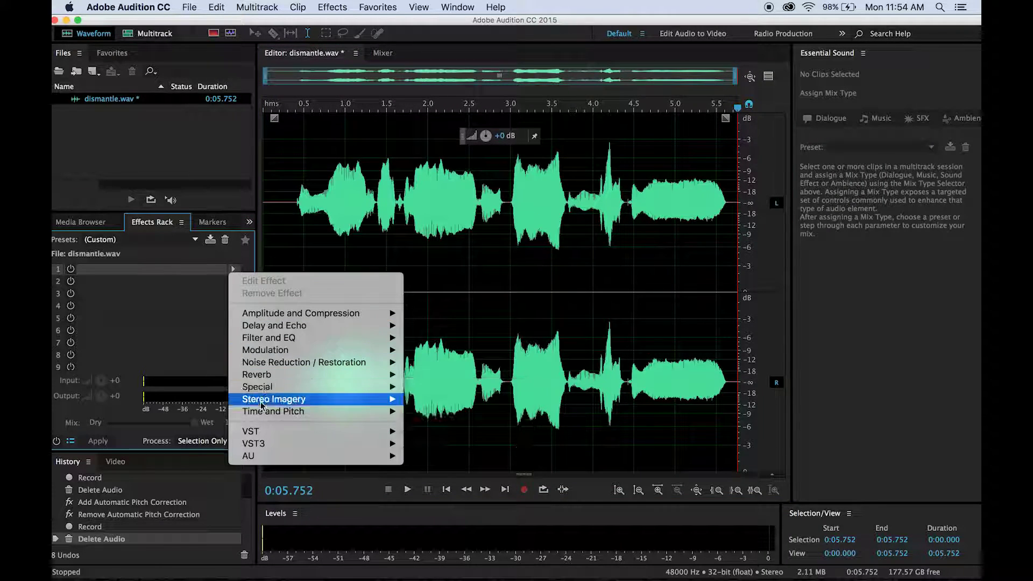
{"action": "mouse_move", "coordinate": [266, 414]}
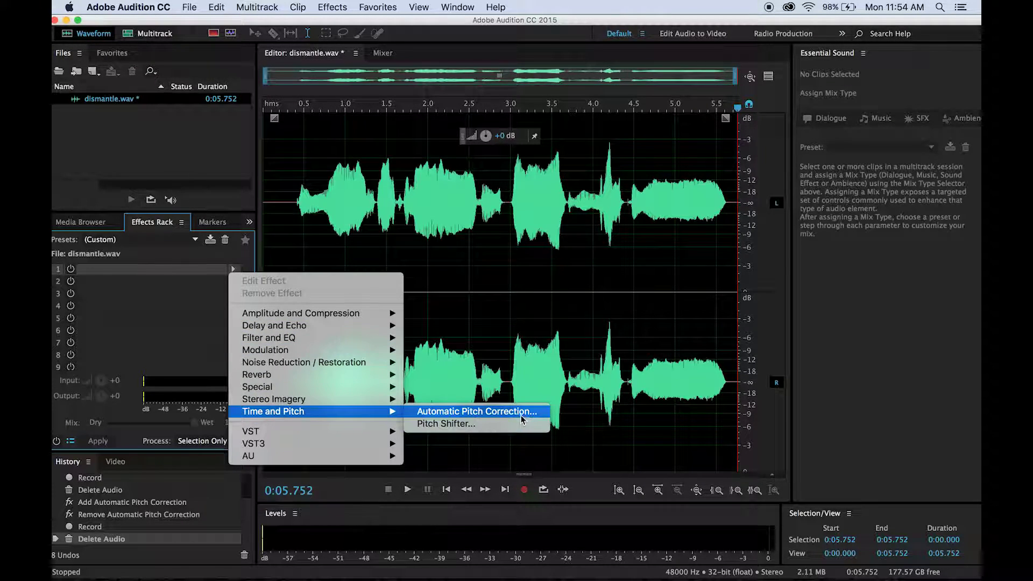
{"action": "left_click", "coordinate": [520, 415]}
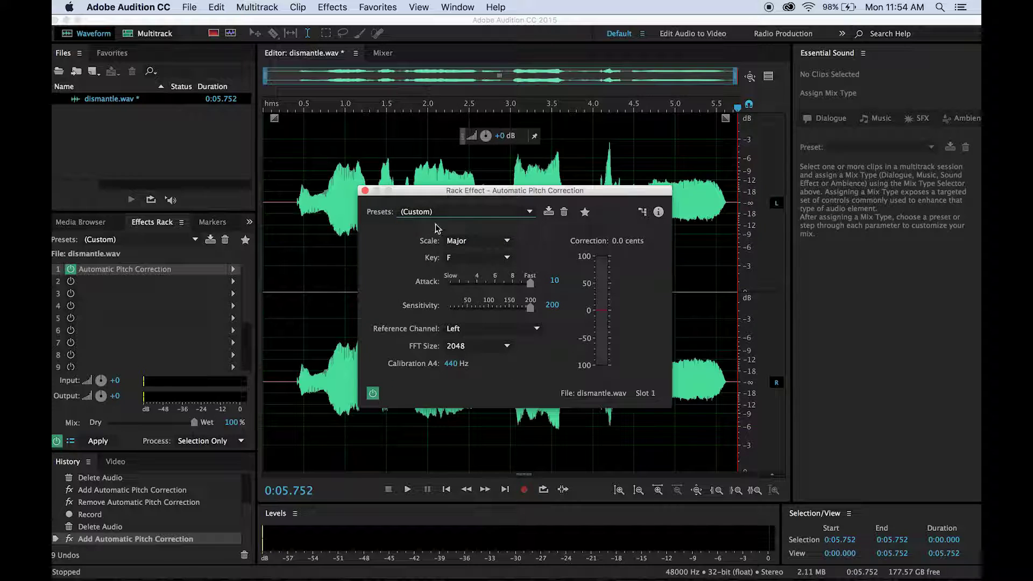
{"action": "left_click", "coordinate": [739, 115]}
{"action": "left_click_drag", "start_coordinate": [739, 112], "coordinate": [287, 108]}
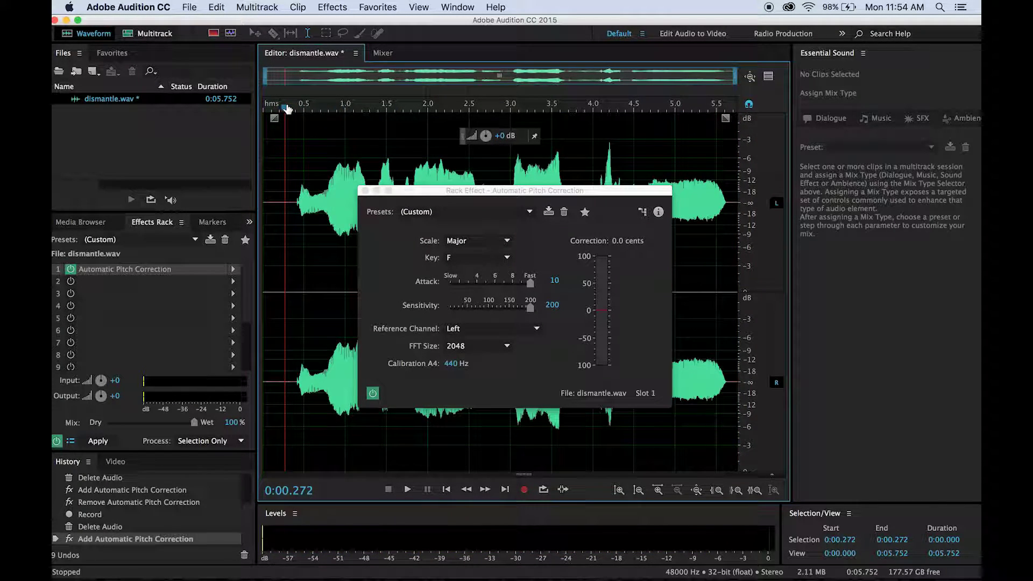
{"action": "key", "text": "space"}
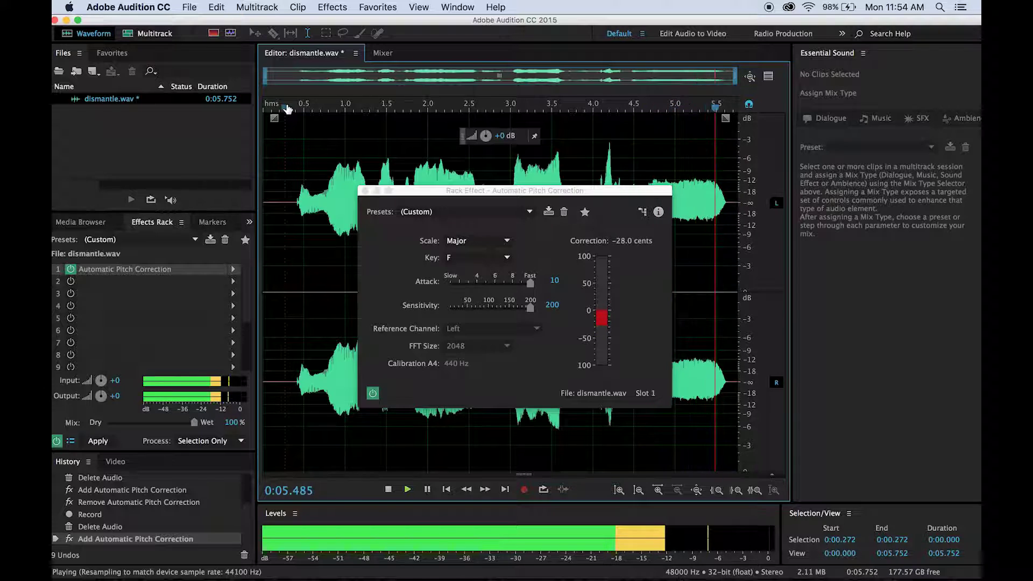
Try the pitch correction in A Minor and preview it.
{"action": "left_click", "coordinate": [484, 241]}
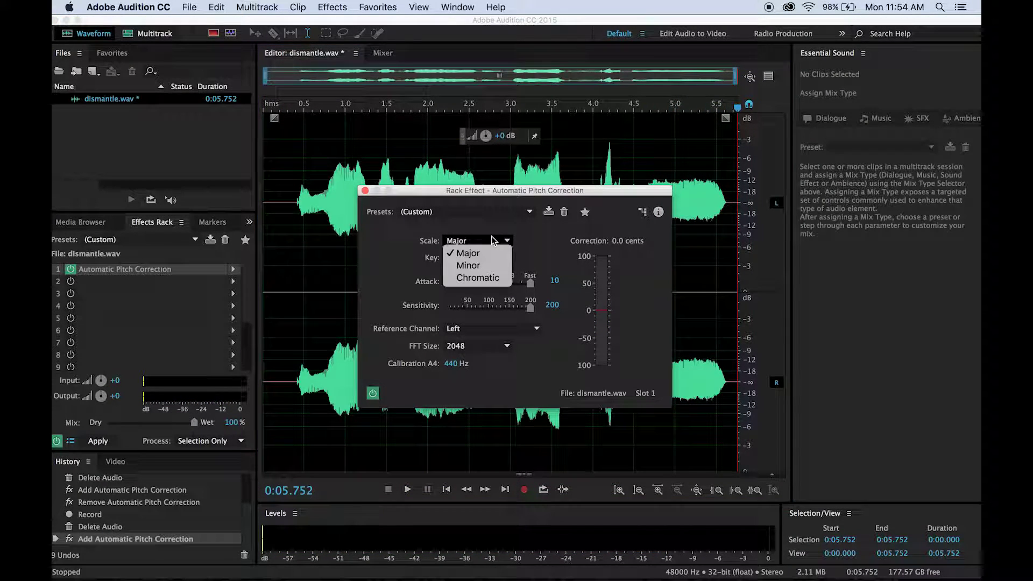
{"action": "left_click", "coordinate": [482, 266]}
{"action": "left_click", "coordinate": [481, 259]}
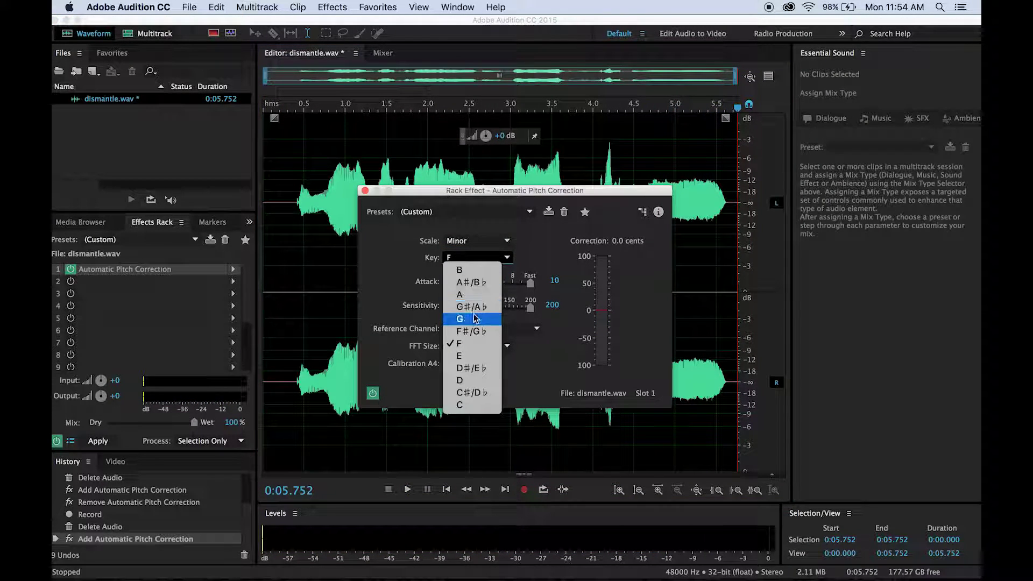
{"action": "left_click", "coordinate": [460, 295]}
{"action": "left_click", "coordinate": [294, 107]}
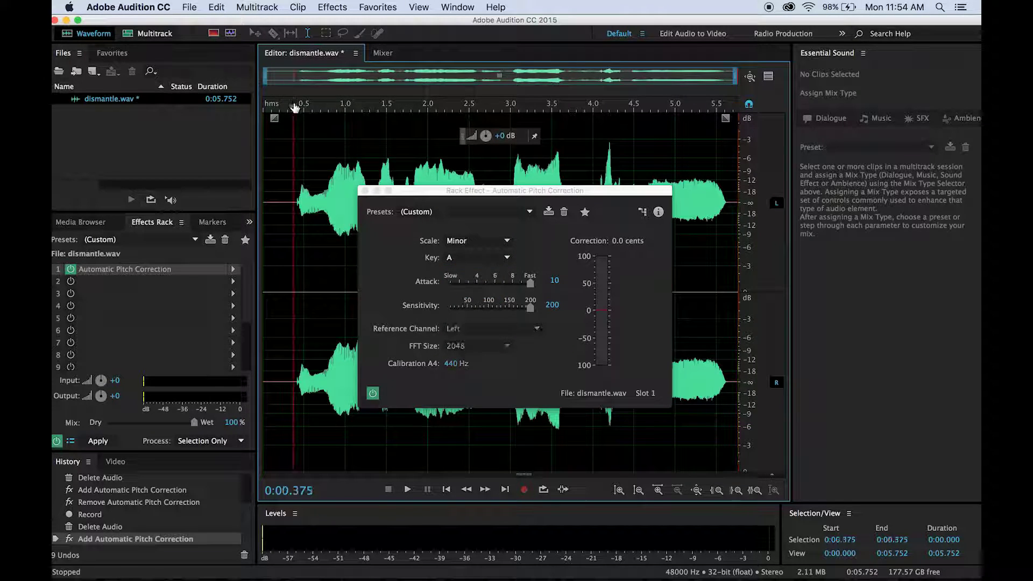
{"action": "key", "text": "space"}
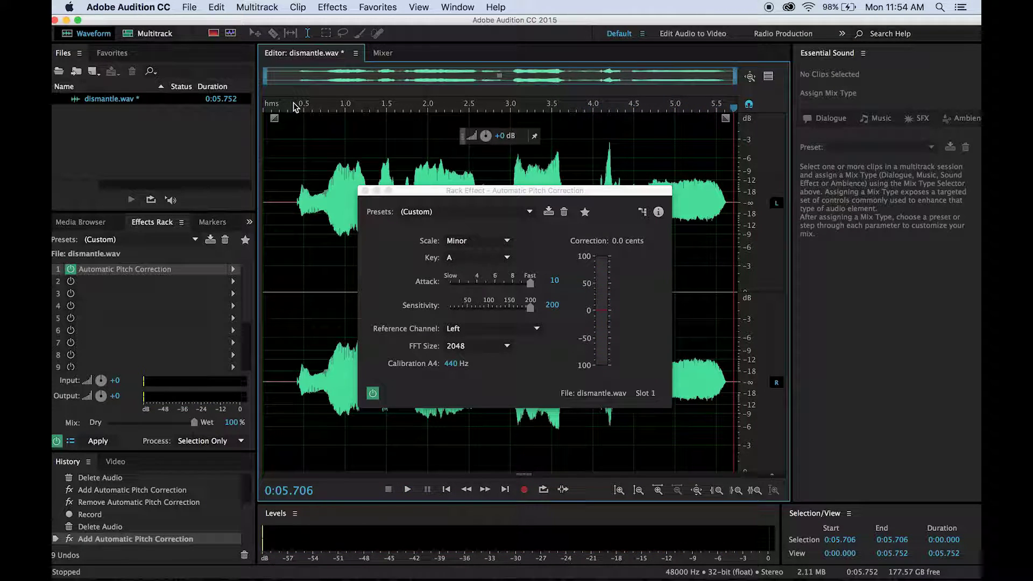
Switch the correction scale to Chromatic and preview it.
{"action": "left_click", "coordinate": [488, 258]}
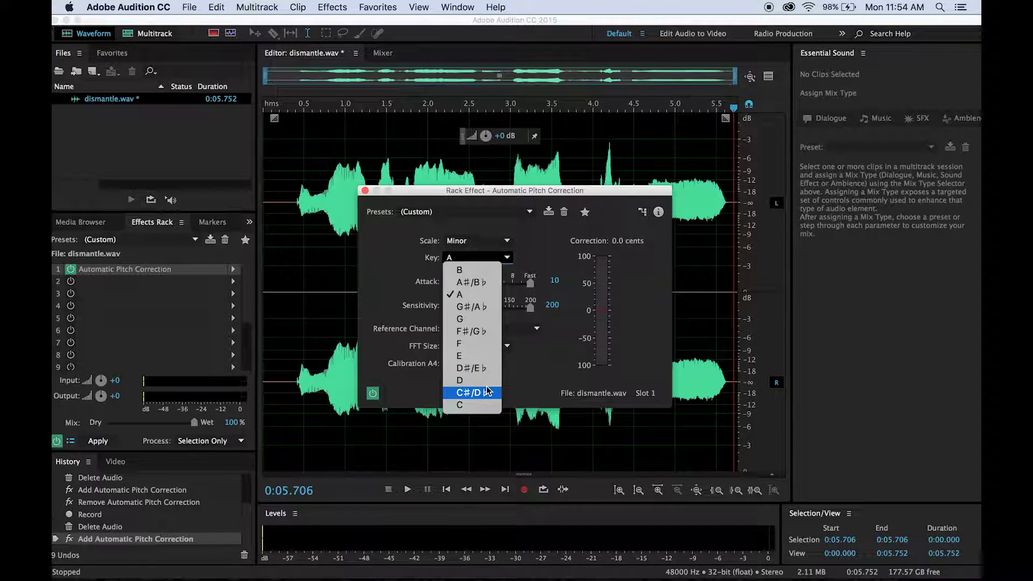
{"action": "left_click", "coordinate": [486, 386]}
{"action": "left_click", "coordinate": [477, 240]}
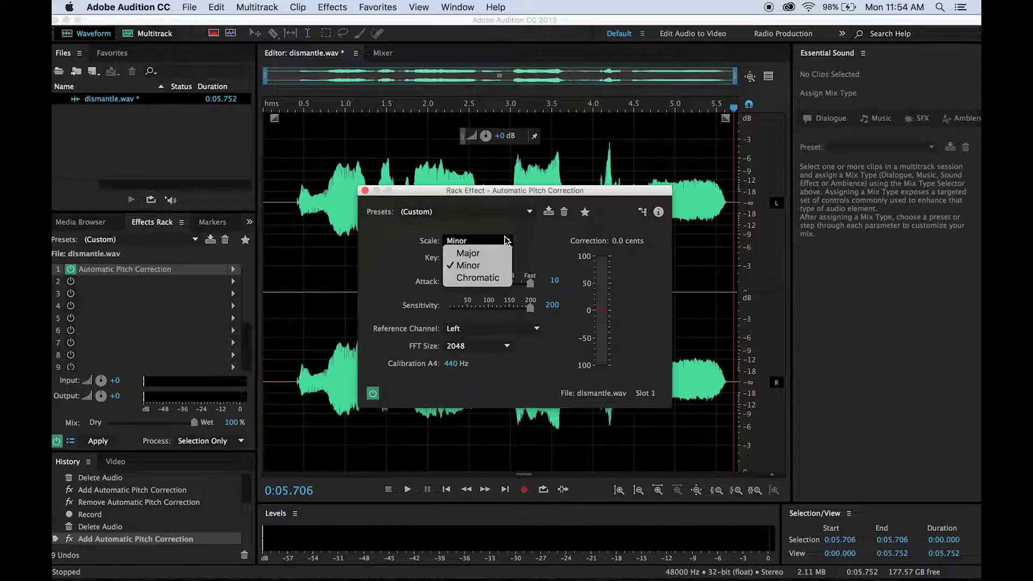
{"action": "left_click", "coordinate": [493, 278]}
{"action": "left_click", "coordinate": [294, 101]}
{"action": "key", "text": "space"}
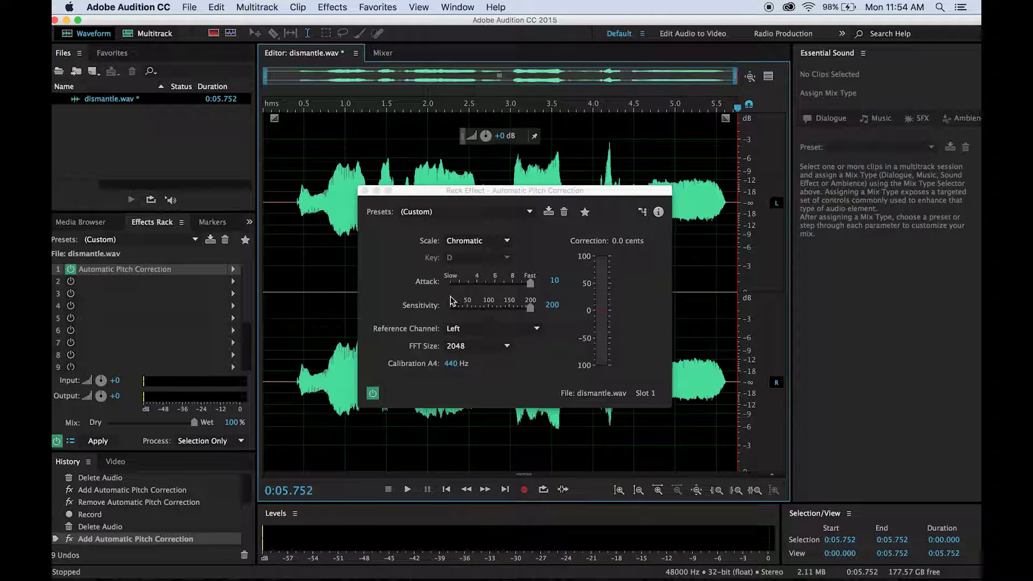
Set the pitch correction to the Major scale in the key of F.
{"action": "left_click", "coordinate": [483, 238]}
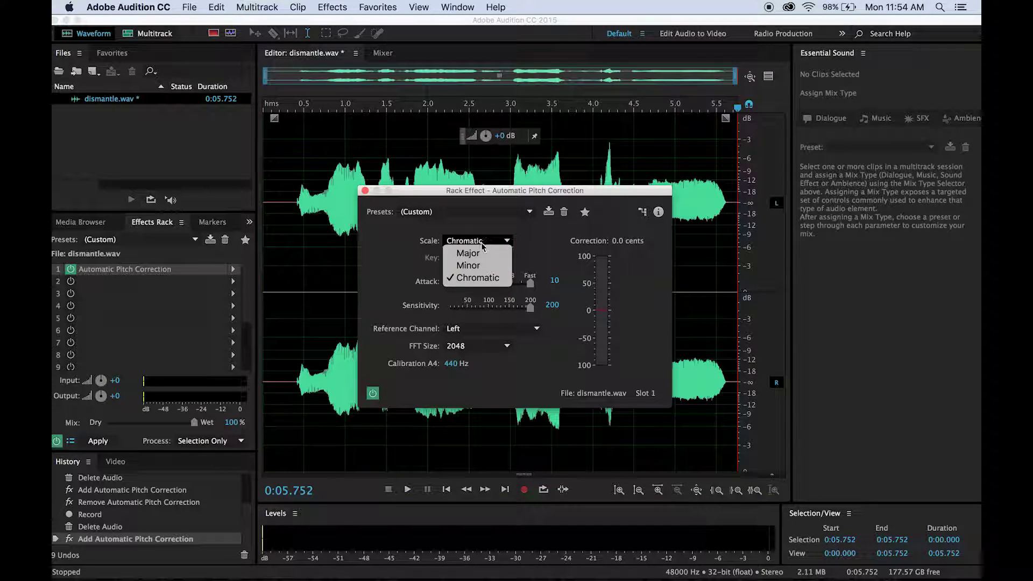
{"action": "left_click", "coordinate": [482, 252]}
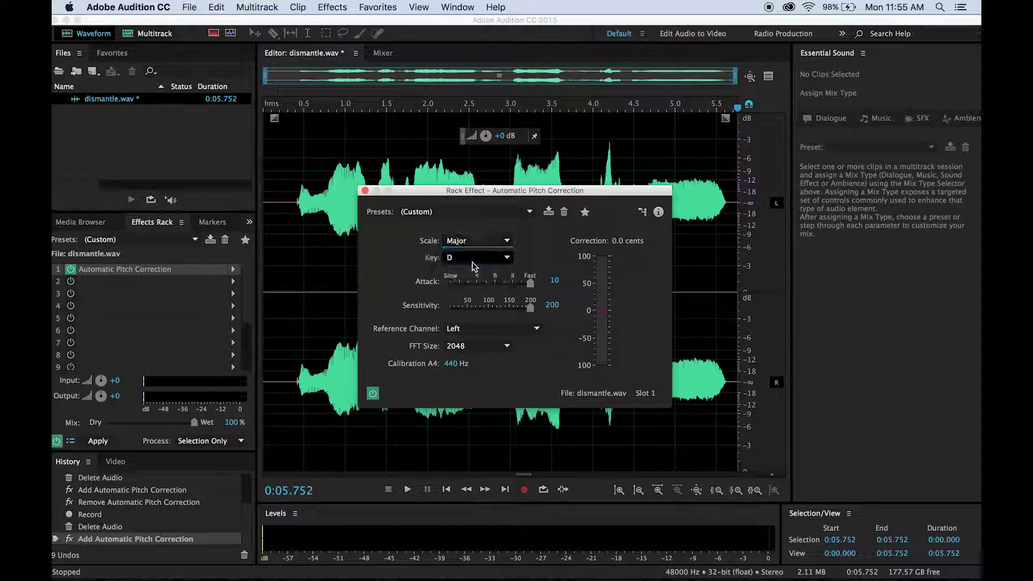
{"action": "left_click", "coordinate": [476, 258]}
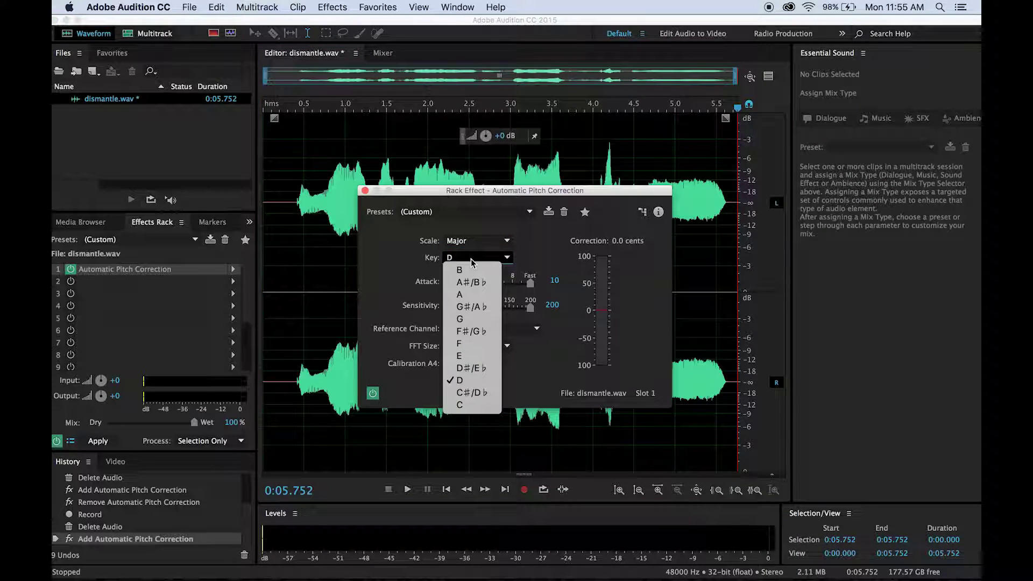
{"action": "left_click", "coordinate": [475, 345]}
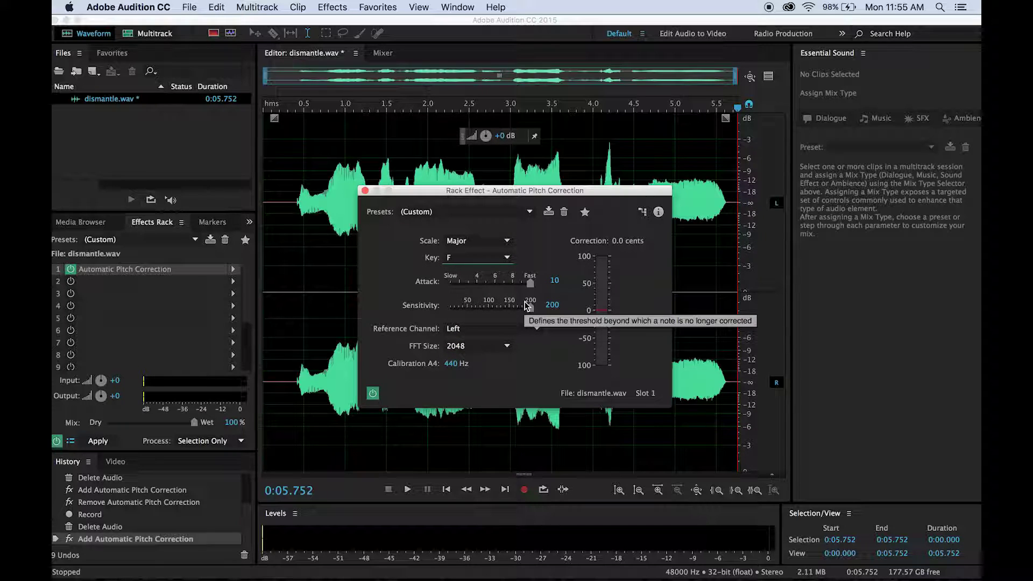
Slow the correction Attack to 2 and preview from 0.43 seconds.
{"action": "left_click_drag", "start_coordinate": [530, 283], "coordinate": [455, 284]}
{"action": "left_click", "coordinate": [299, 110]}
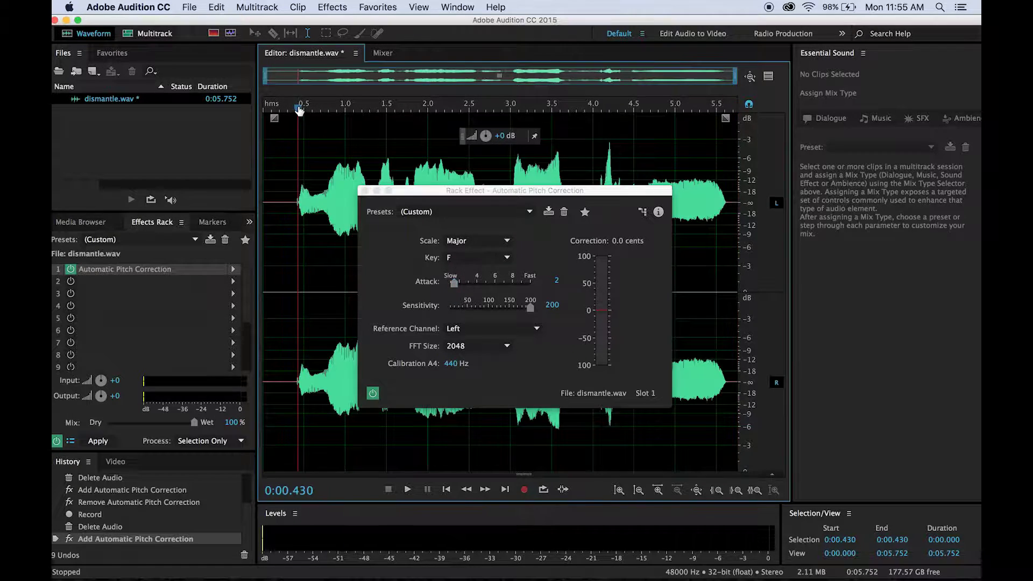
{"action": "key", "text": "space"}
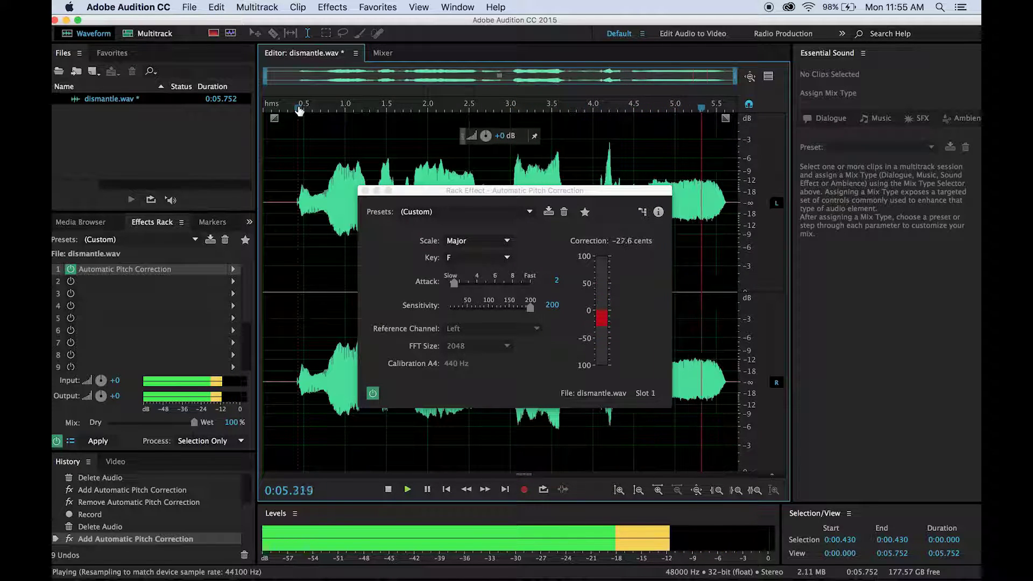
{"action": "key", "text": "space"}
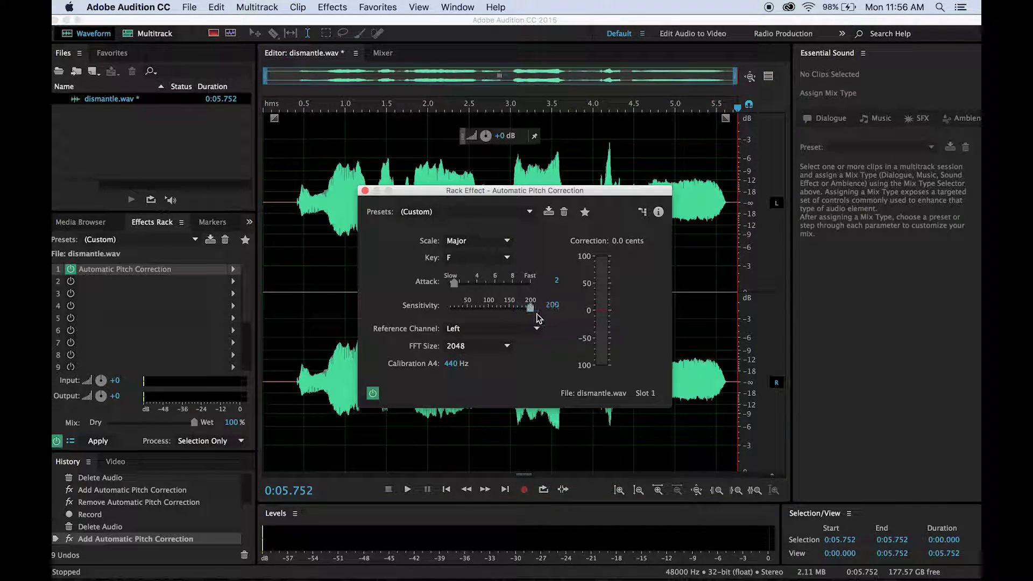
Lower correction Sensitivity to 142, 78, then 34, previewing around 2–3 seconds.
{"action": "left_click", "coordinate": [498, 107]}
{"action": "key", "text": "space"}
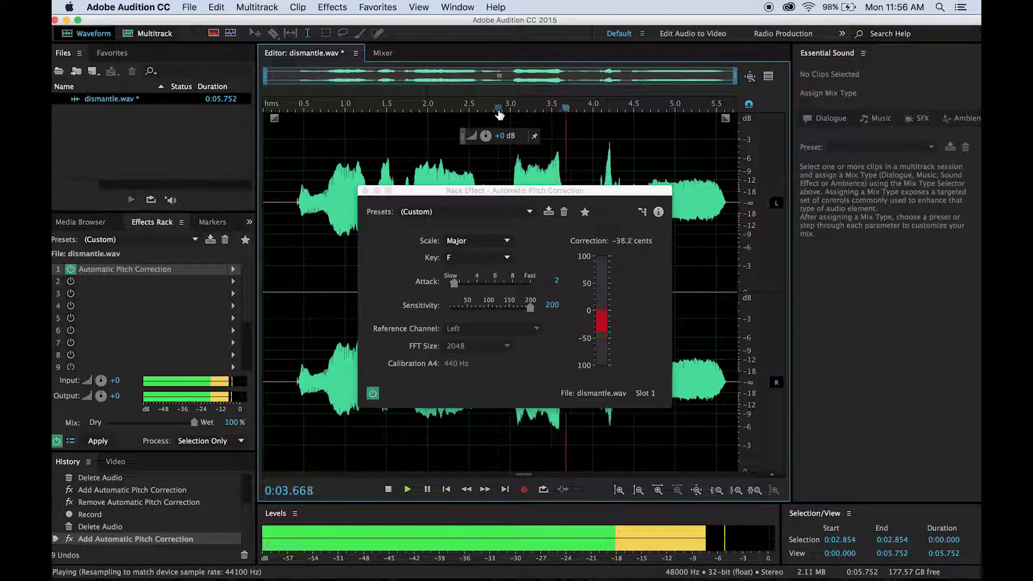
{"action": "left_click", "coordinate": [506, 308]}
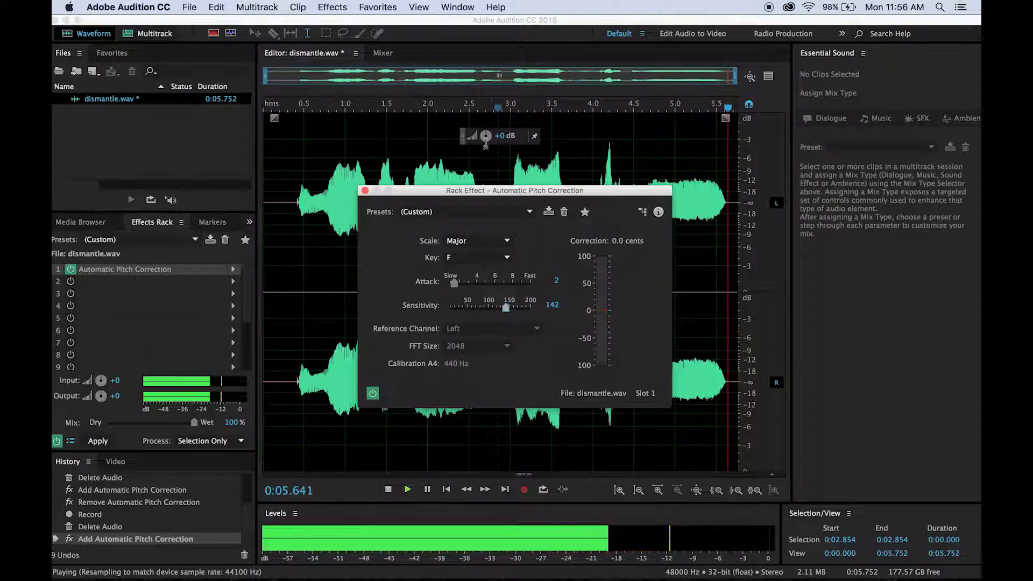
{"action": "left_click", "coordinate": [478, 108]}
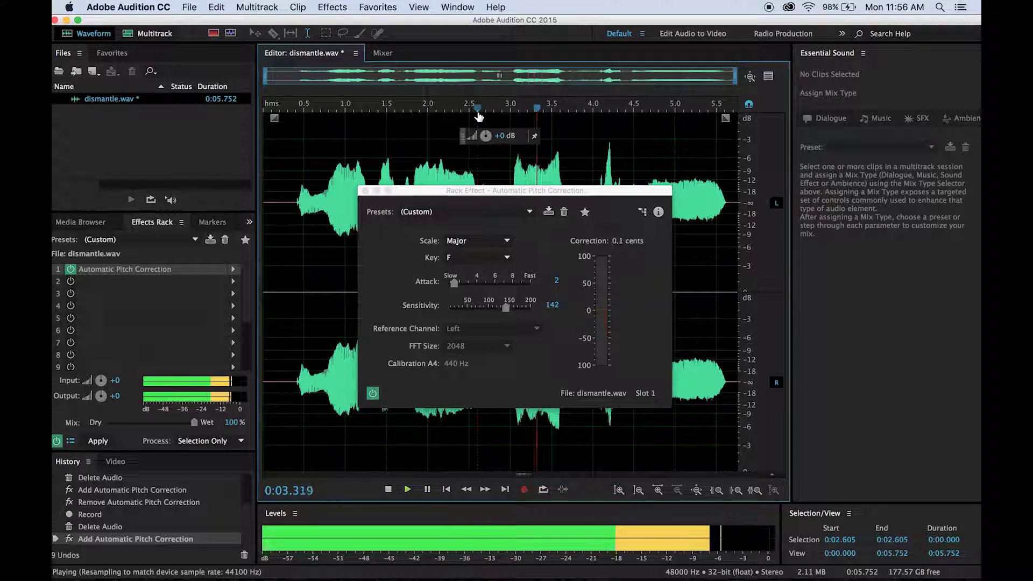
{"action": "left_click", "coordinate": [479, 308]}
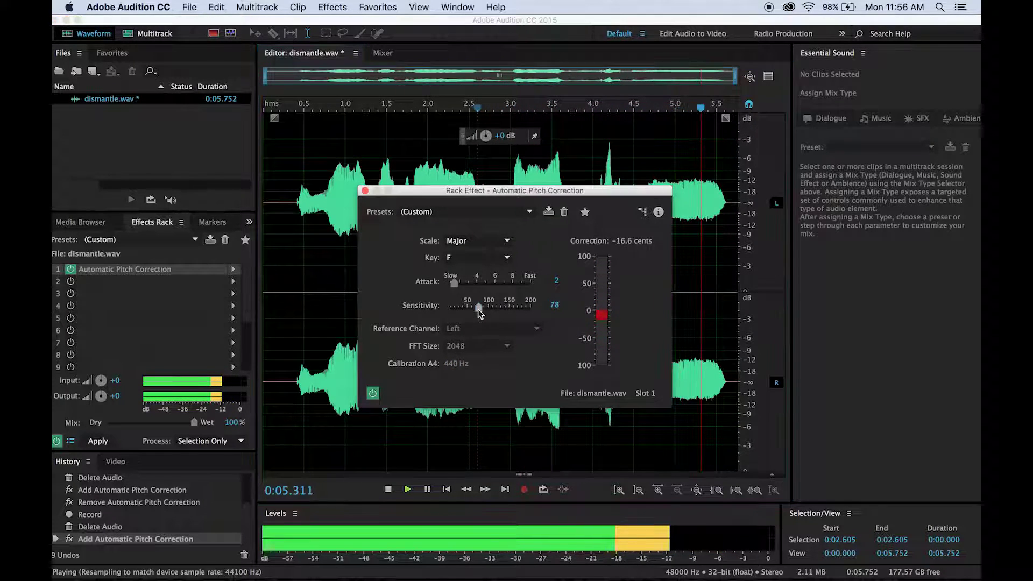
{"action": "left_click", "coordinate": [472, 108]}
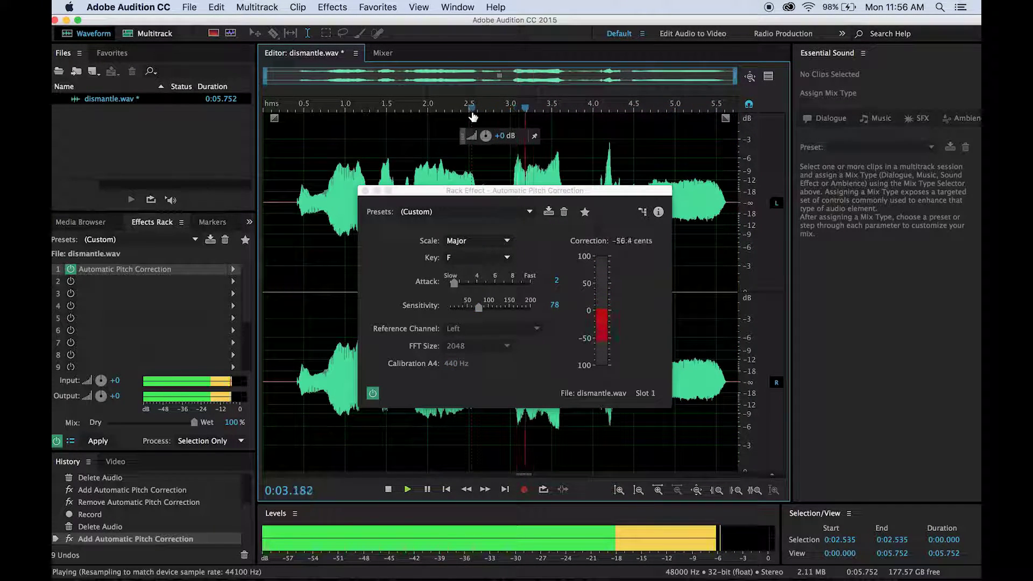
{"action": "left_click", "coordinate": [461, 307]}
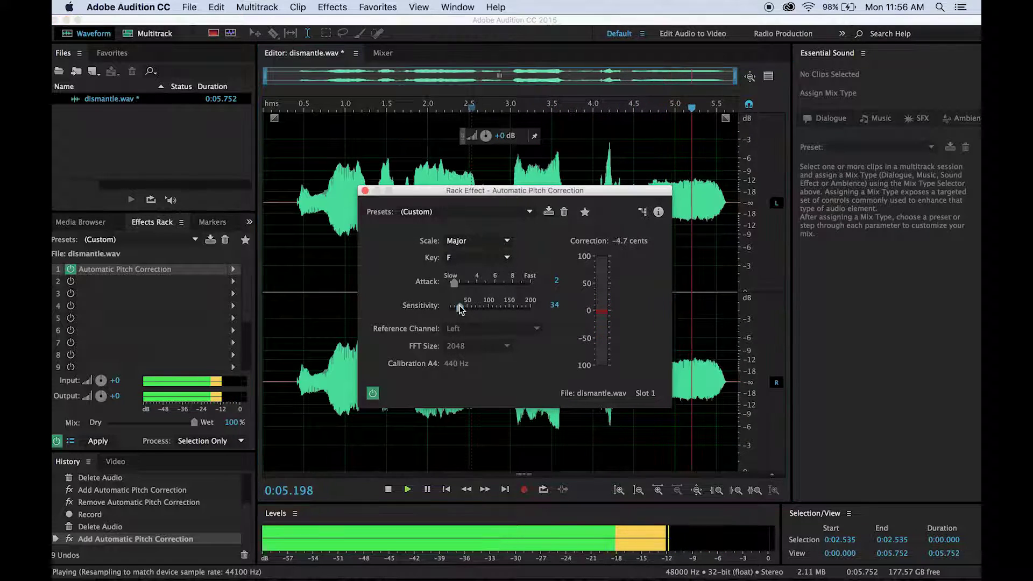
{"action": "left_click", "coordinate": [425, 109]}
{"action": "key", "text": "space"}
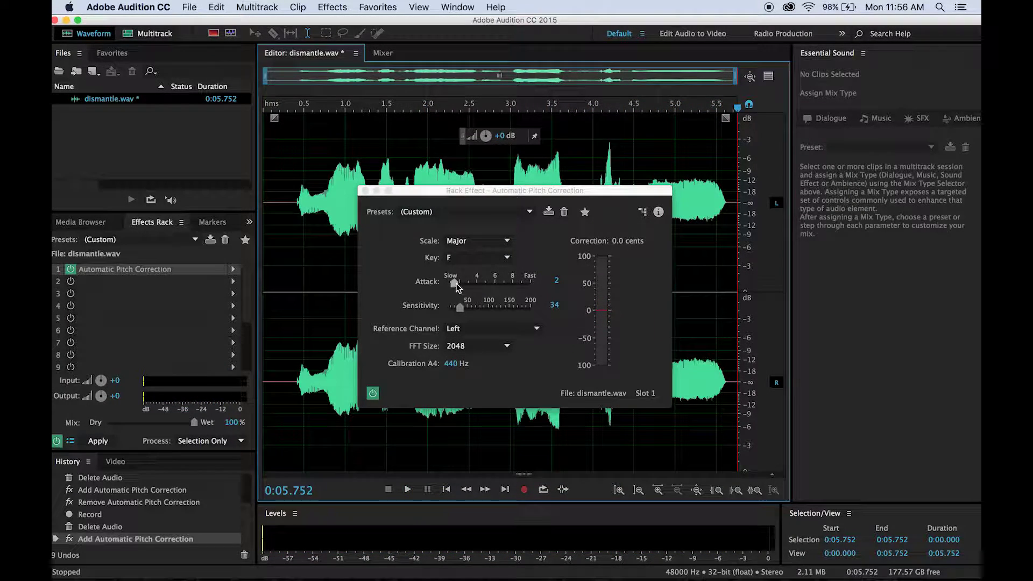
Raise Attack to the fastest setting, 10, preview, and close the settings.
{"action": "left_click_drag", "start_coordinate": [455, 283], "coordinate": [571, 297]}
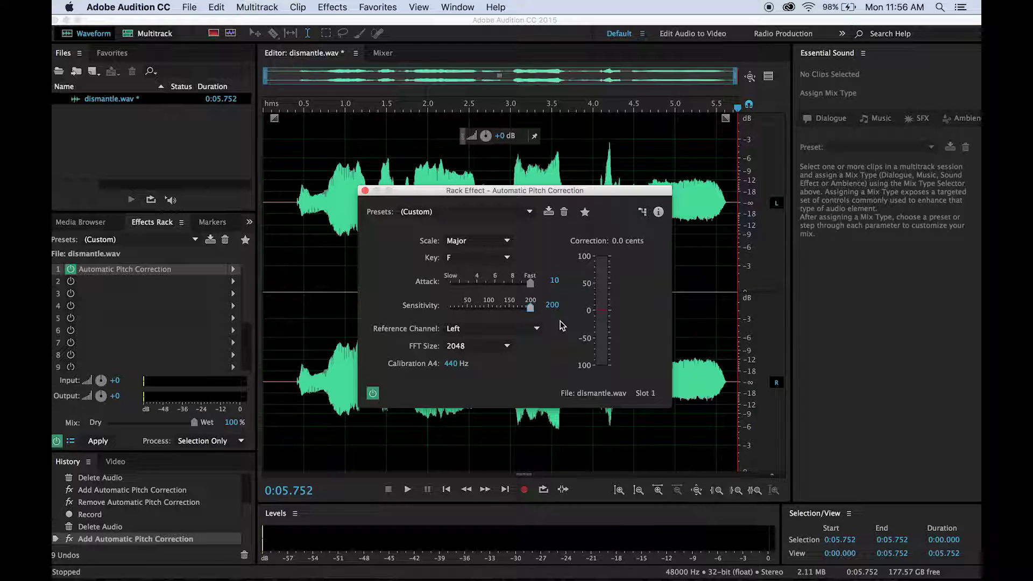
{"action": "left_click", "coordinate": [306, 109]}
{"action": "key", "text": "space"}
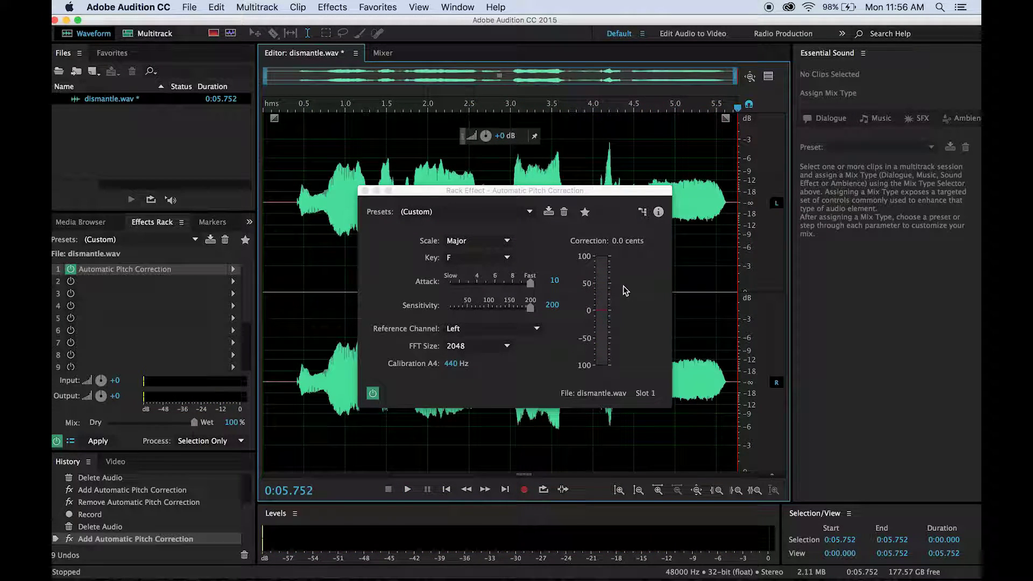
{"action": "left_click", "coordinate": [366, 191]}
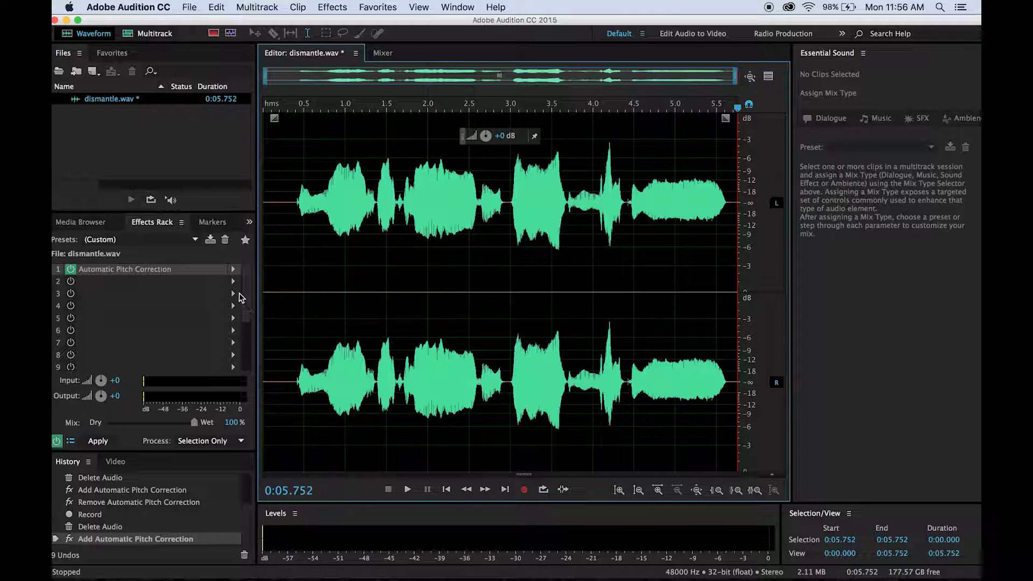
Add Full Reverb with the (Default) preset to rack slot 2 and preview.
{"action": "left_click", "coordinate": [234, 282]}
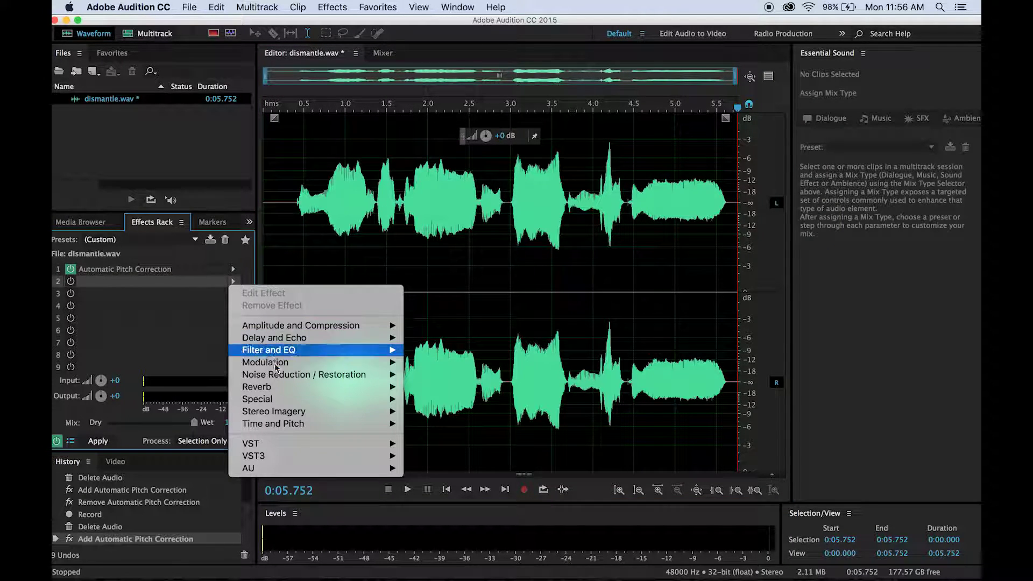
{"action": "mouse_move", "coordinate": [275, 327]}
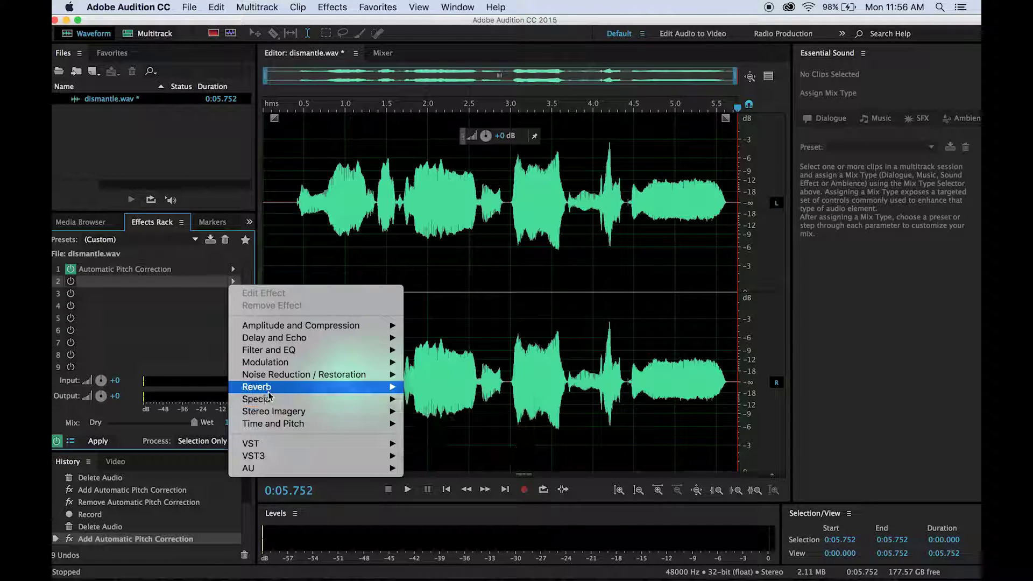
{"action": "mouse_move", "coordinate": [269, 391]}
{"action": "left_click", "coordinate": [440, 399]}
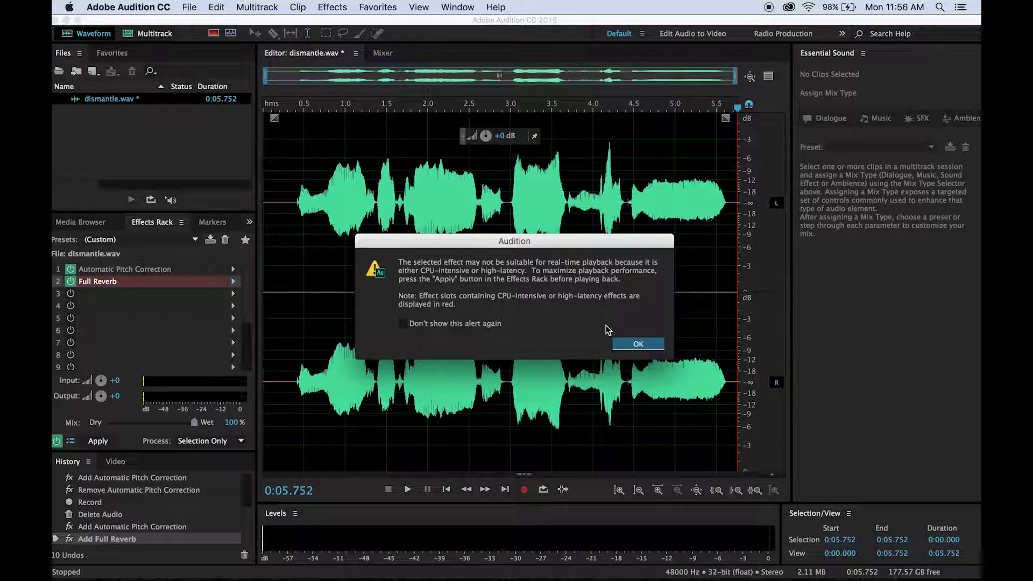
{"action": "left_click", "coordinate": [627, 345]}
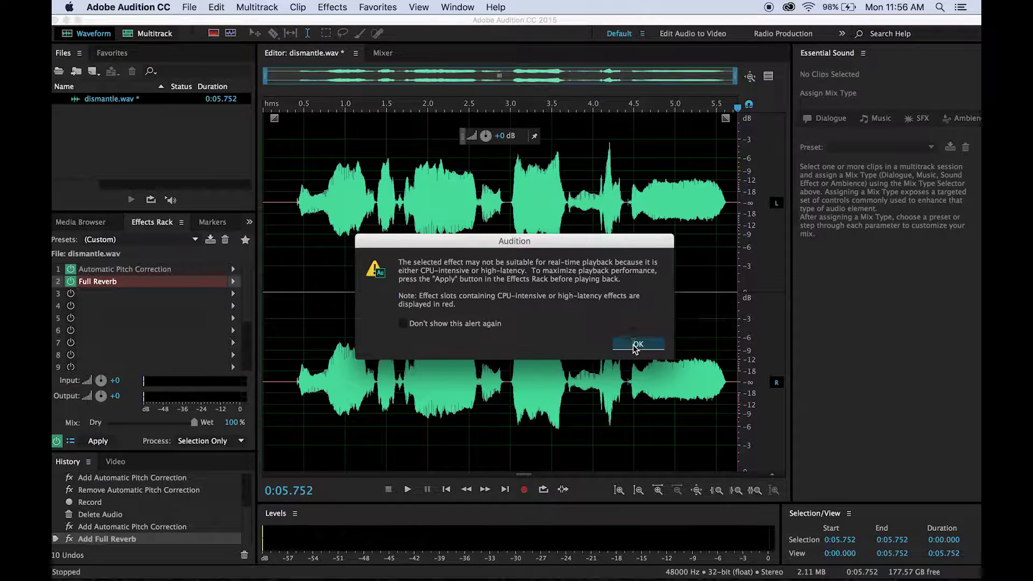
{"action": "left_click", "coordinate": [386, 143]}
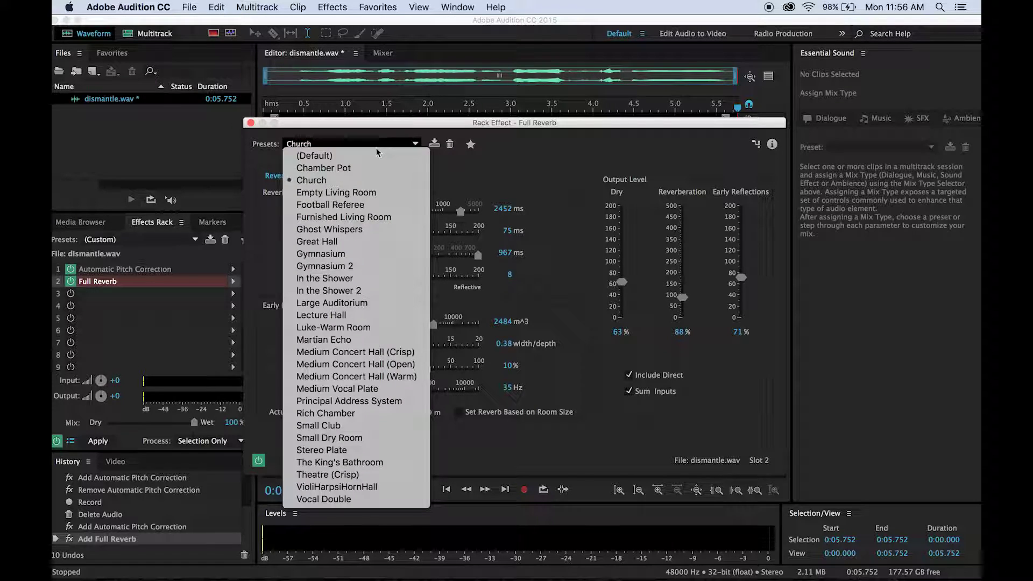
{"action": "left_click", "coordinate": [371, 156]}
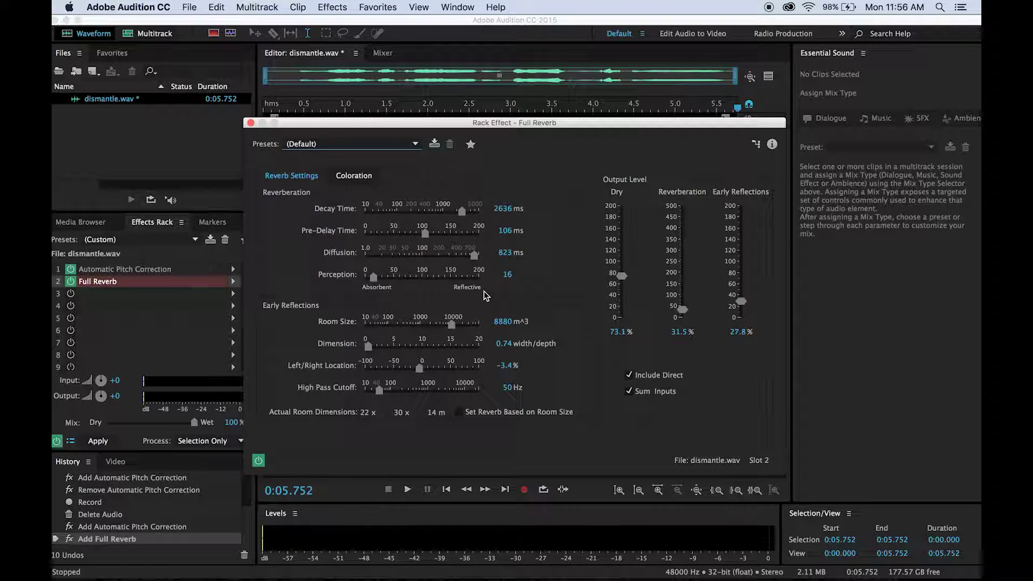
{"action": "left_click", "coordinate": [251, 124]}
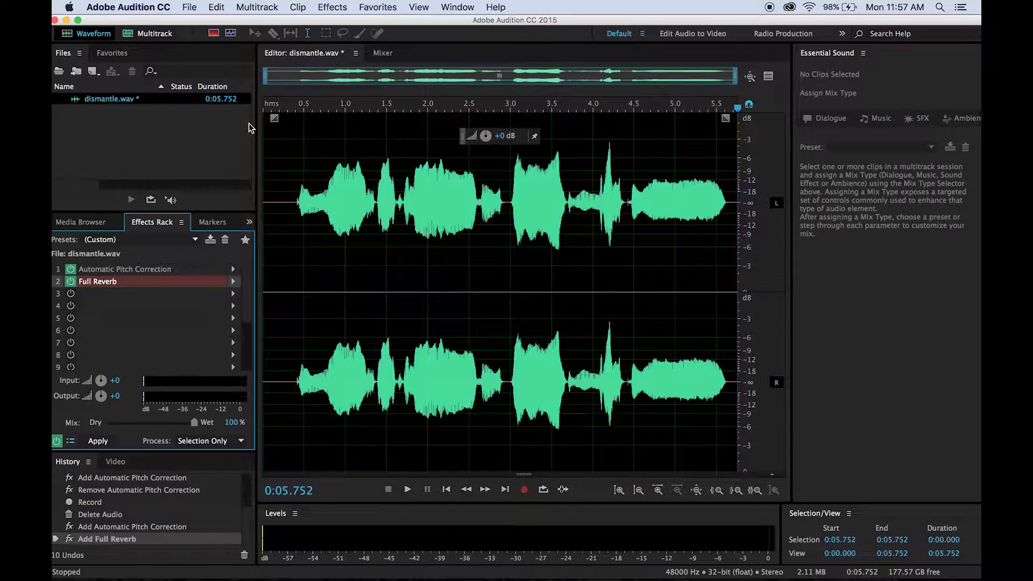
{"action": "left_click", "coordinate": [298, 107]}
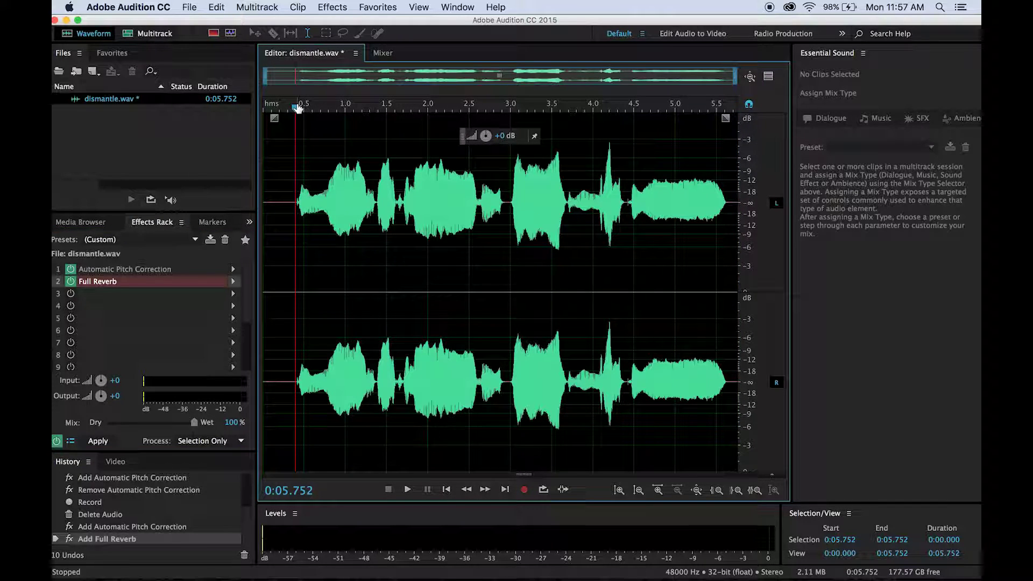
{"action": "key", "text": "space"}
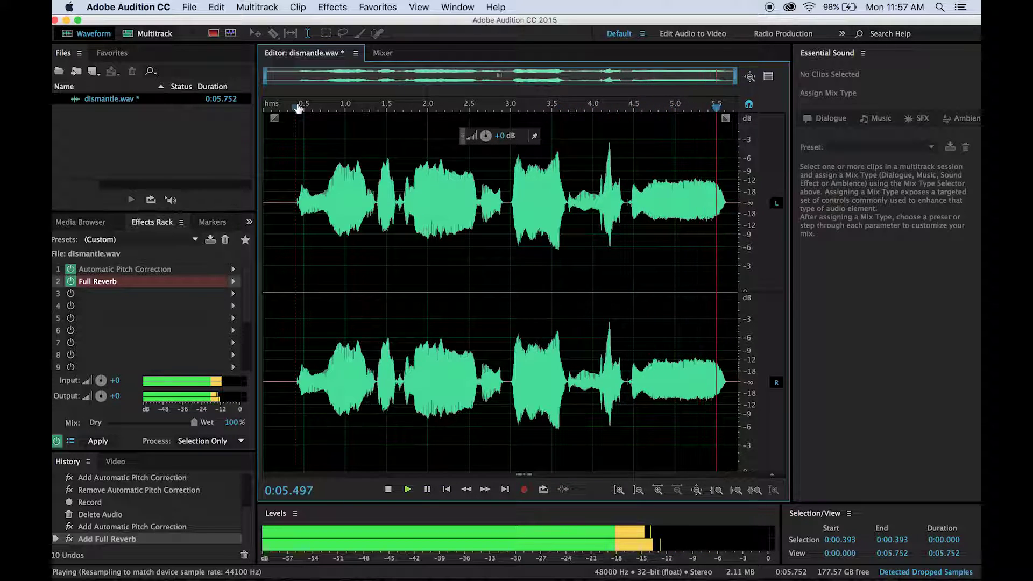
Replace slot 2 with a fresh Full Reverb using the Martian Echo preset.
{"action": "left_click", "coordinate": [233, 282]}
{"action": "mouse_move", "coordinate": [272, 412]}
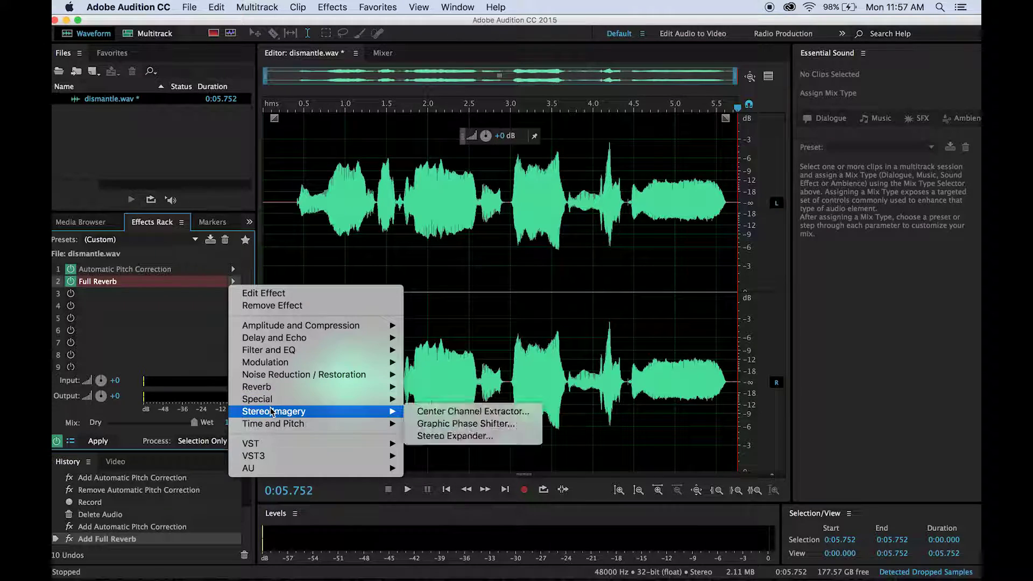
{"action": "mouse_move", "coordinate": [276, 351]}
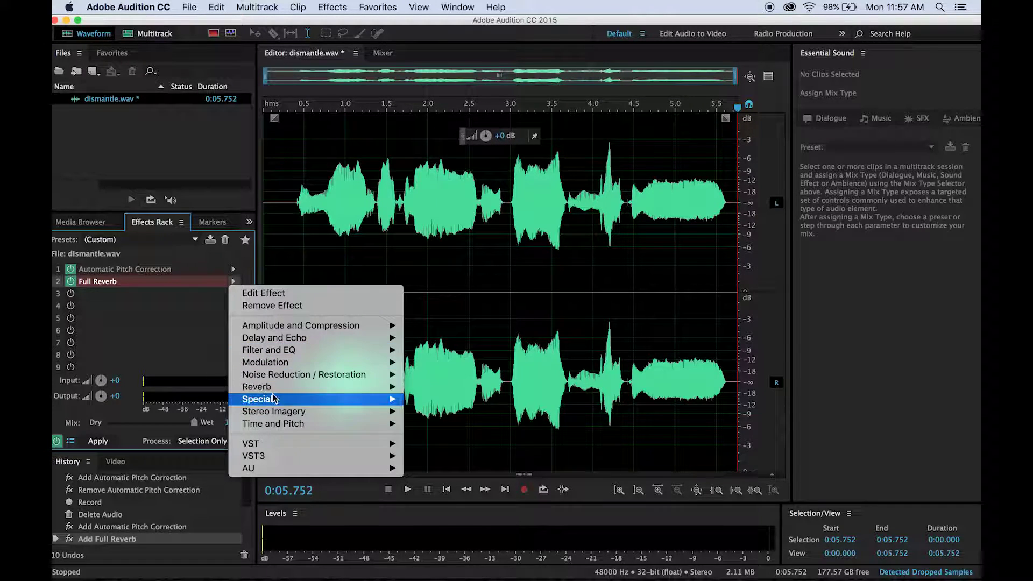
{"action": "mouse_move", "coordinate": [269, 387]}
{"action": "left_click", "coordinate": [444, 399]}
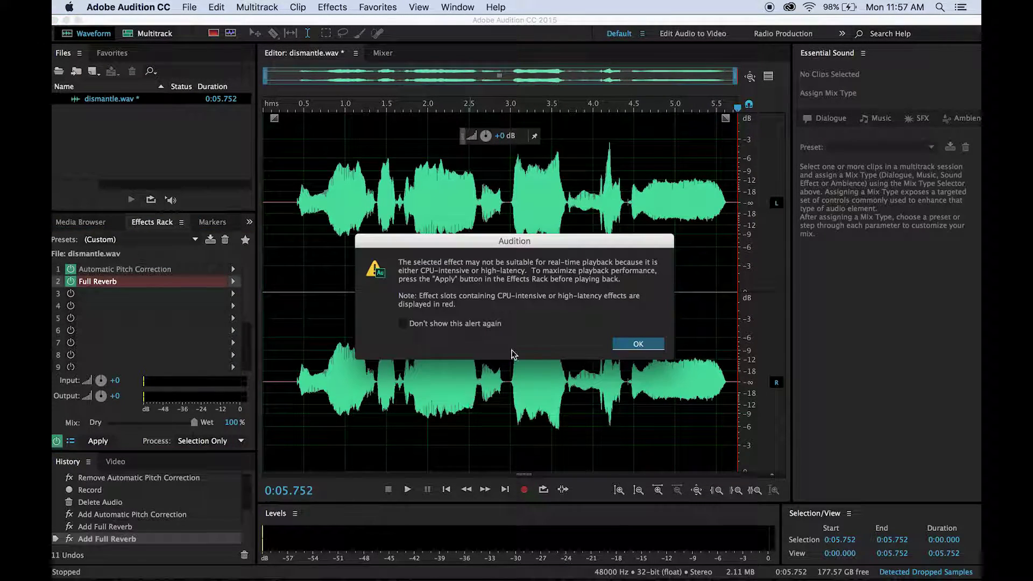
{"action": "left_click", "coordinate": [641, 344]}
{"action": "left_click", "coordinate": [415, 143]}
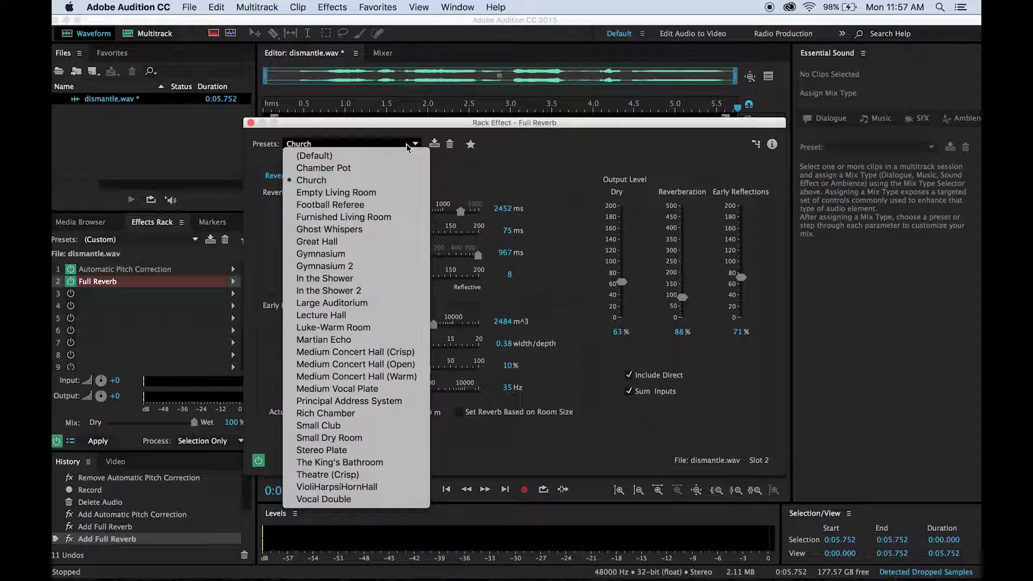
{"action": "left_click", "coordinate": [356, 341]}
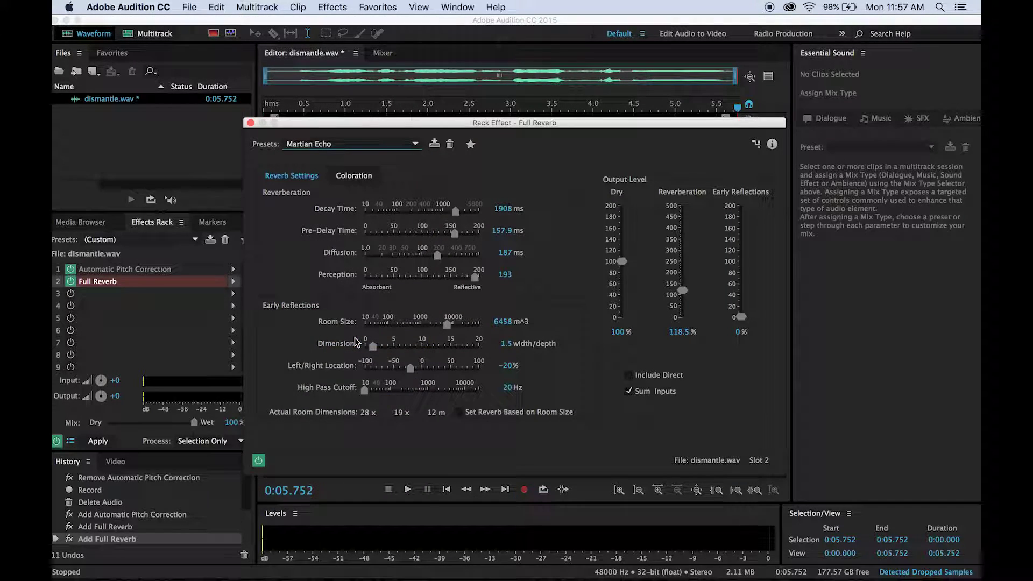
{"action": "left_click", "coordinate": [251, 123]}
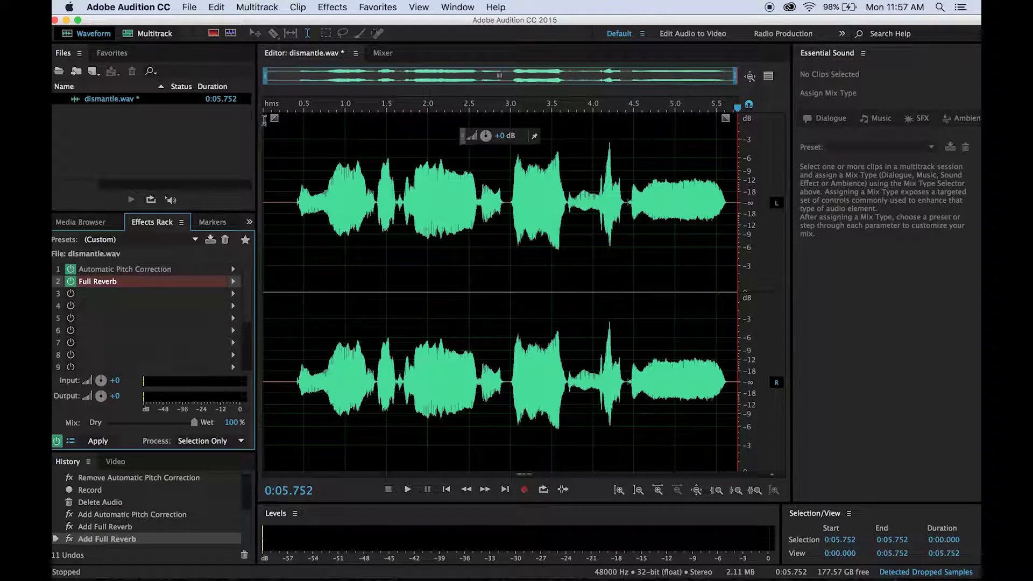
{"action": "left_click", "coordinate": [291, 109]}
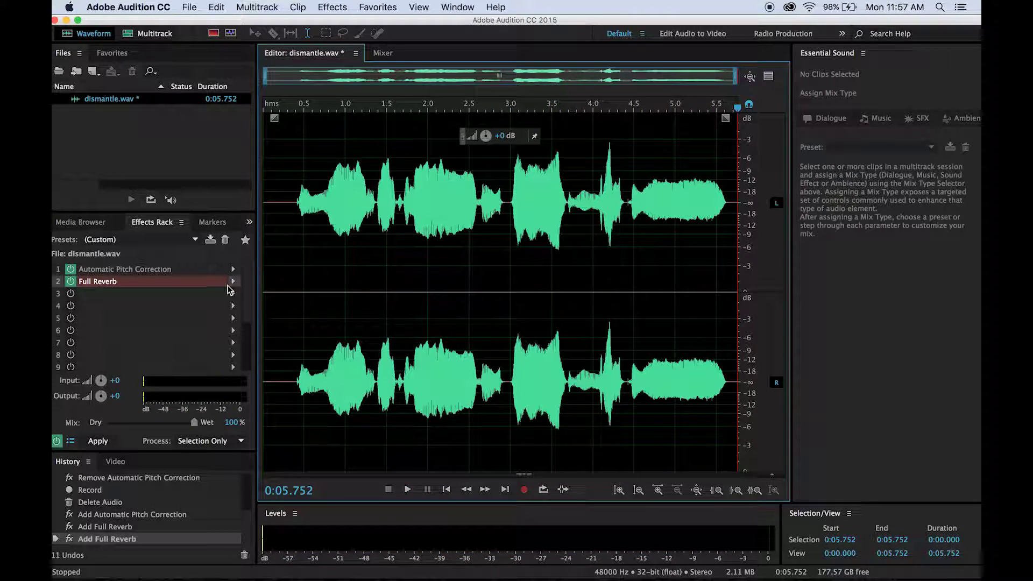
Swap slot 2 for a Full Reverb with the Ghost Whispers preset and preview.
{"action": "left_click", "coordinate": [231, 282]}
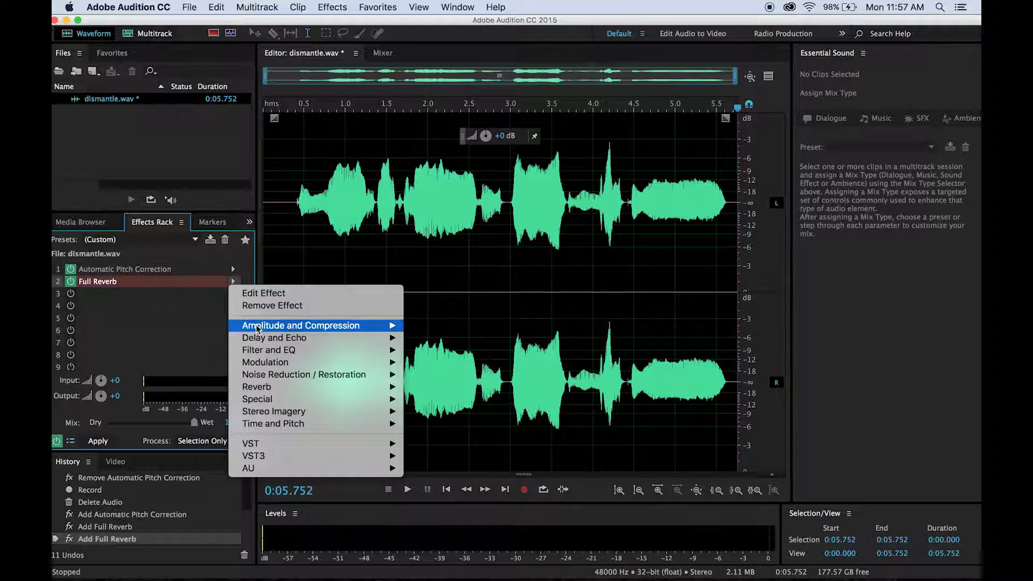
{"action": "mouse_move", "coordinate": [377, 387]}
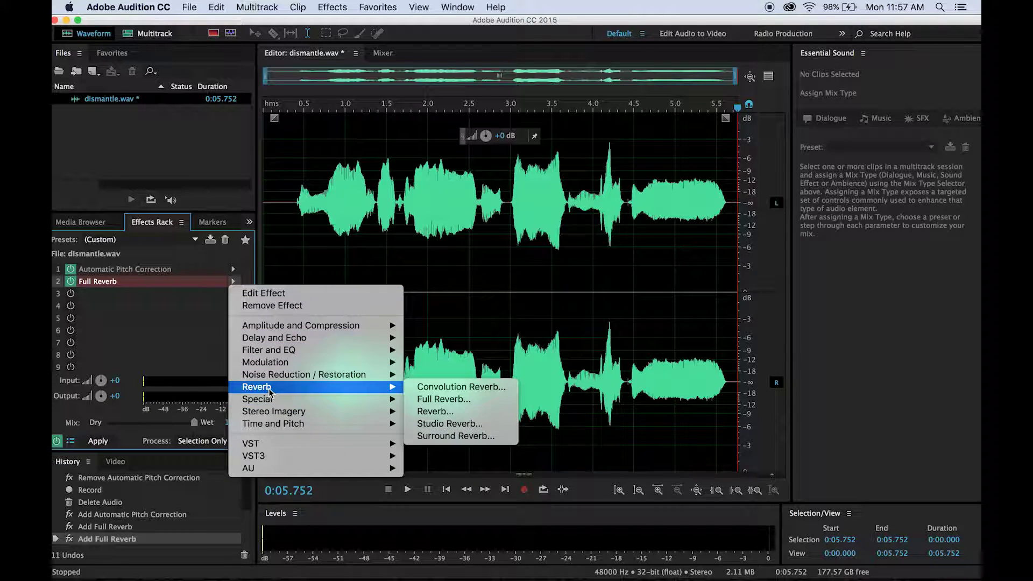
{"action": "left_click", "coordinate": [441, 399]}
{"action": "left_click", "coordinate": [636, 343]}
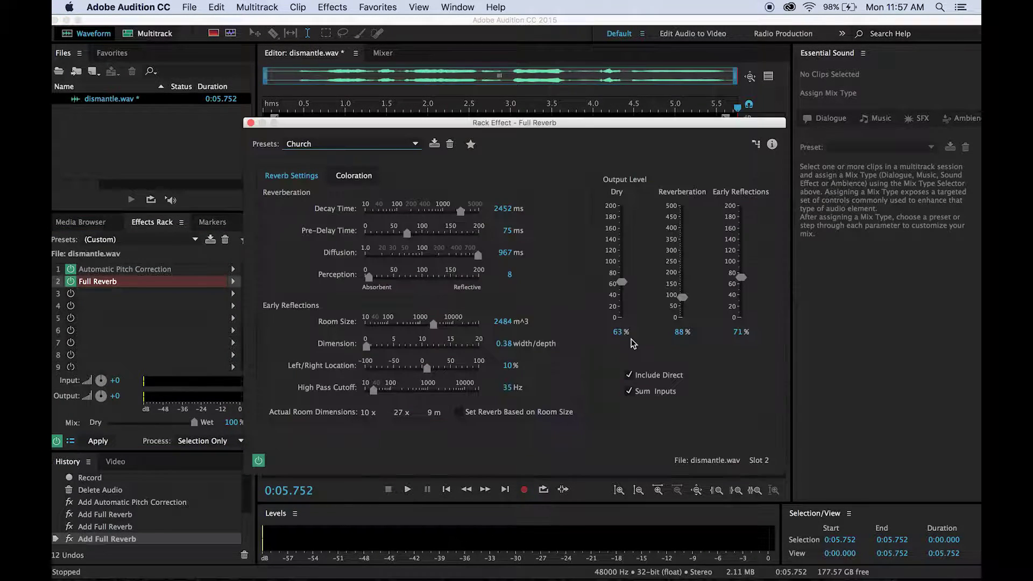
{"action": "left_click", "coordinate": [415, 144]}
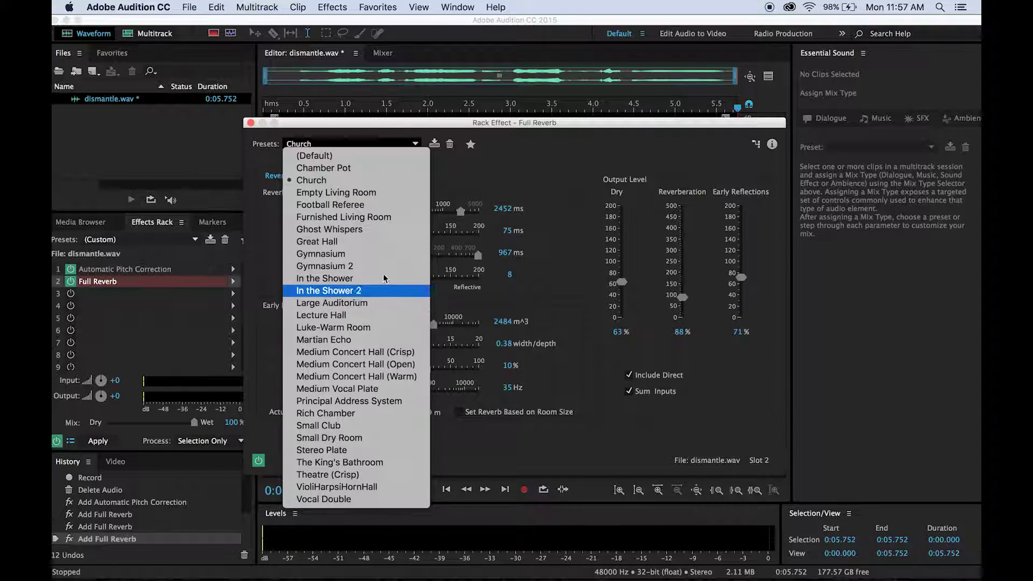
{"action": "left_click", "coordinate": [388, 229]}
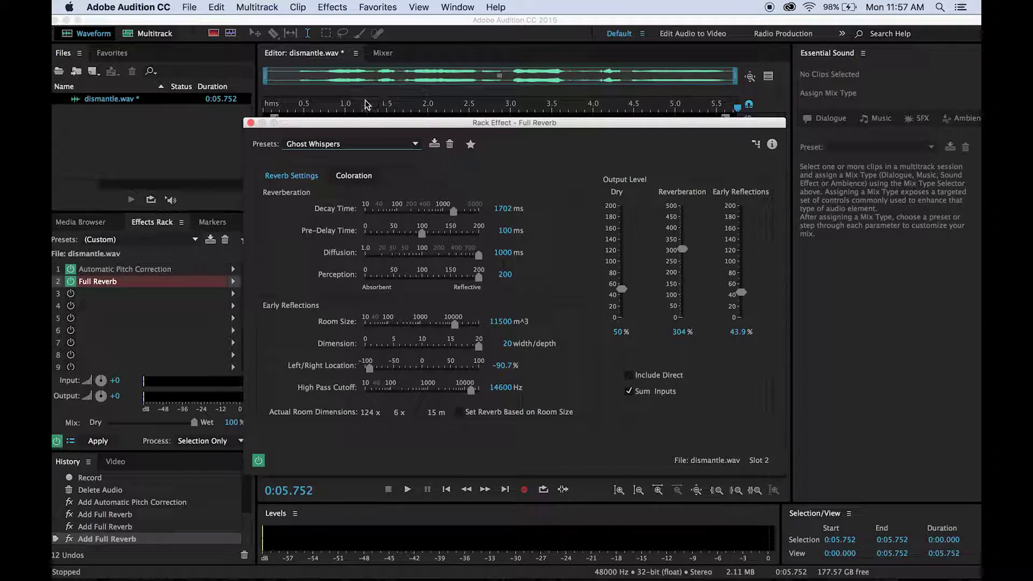
{"action": "left_click", "coordinate": [251, 123]}
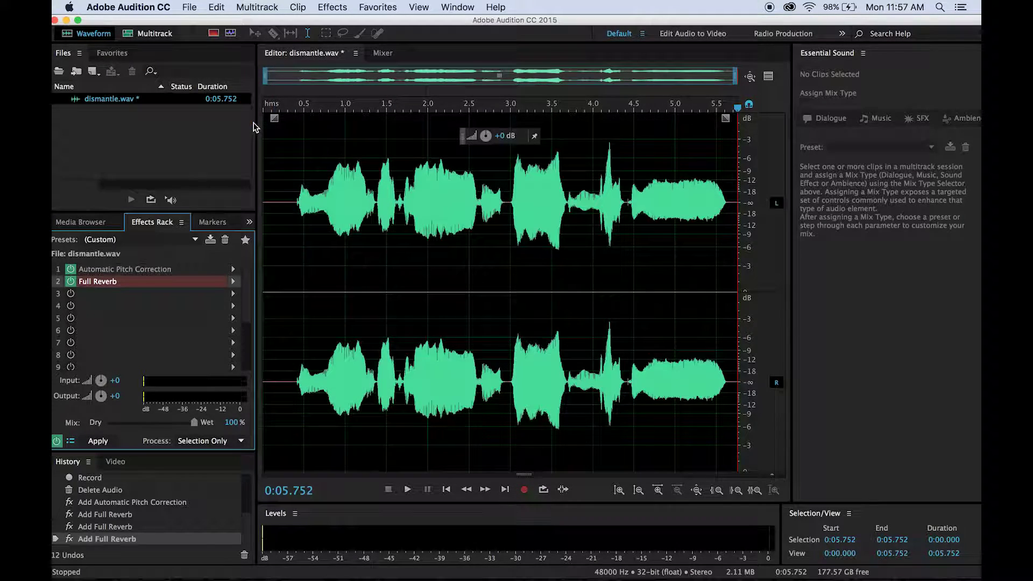
{"action": "left_click", "coordinate": [290, 106]}
{"action": "key", "text": "space"}
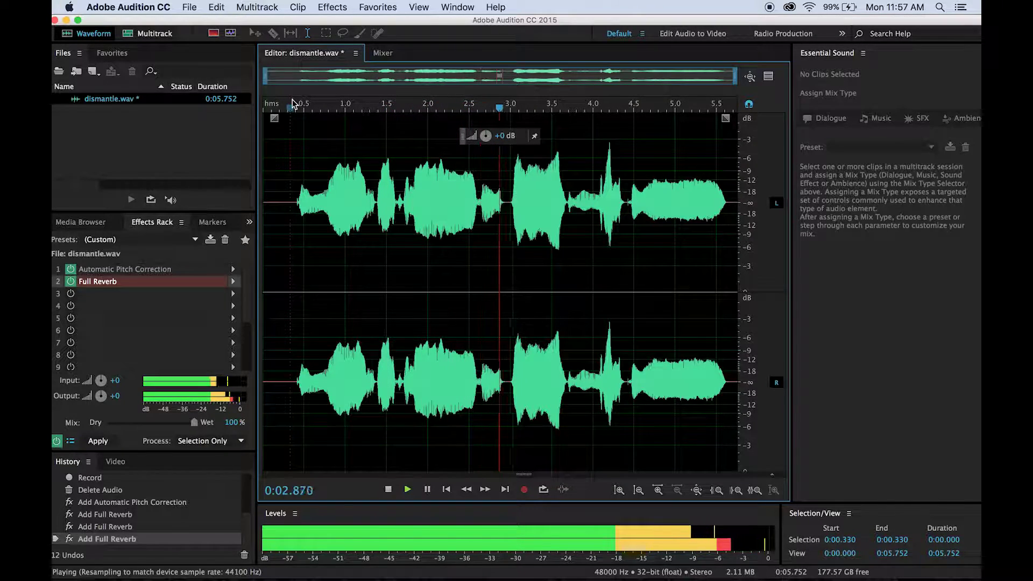
Load a fresh Full Reverb, raise Dry and Reverberation output levels, and preview.
{"action": "left_click", "coordinate": [235, 281]}
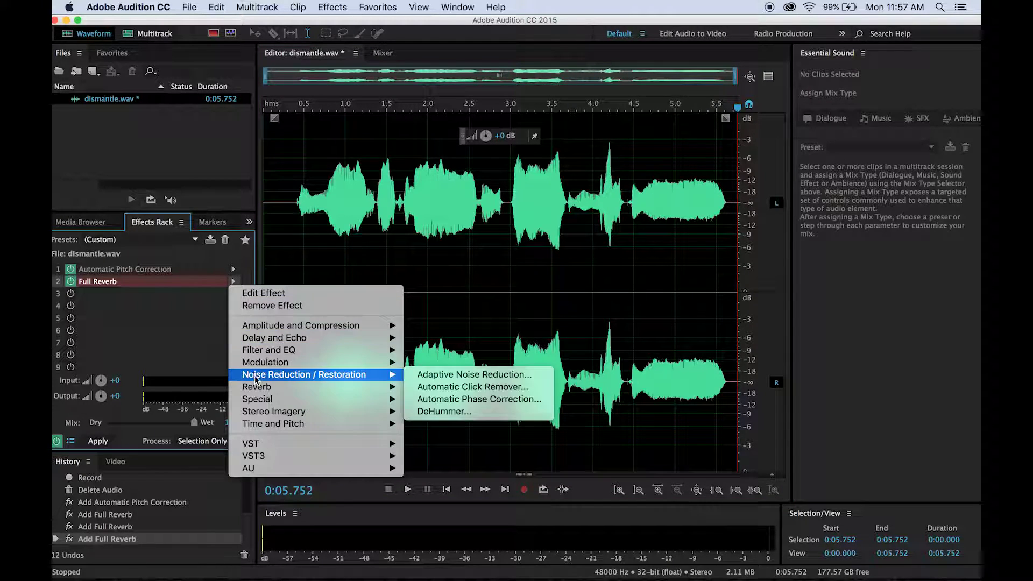
{"action": "mouse_move", "coordinate": [259, 387]}
{"action": "left_click", "coordinate": [444, 399]}
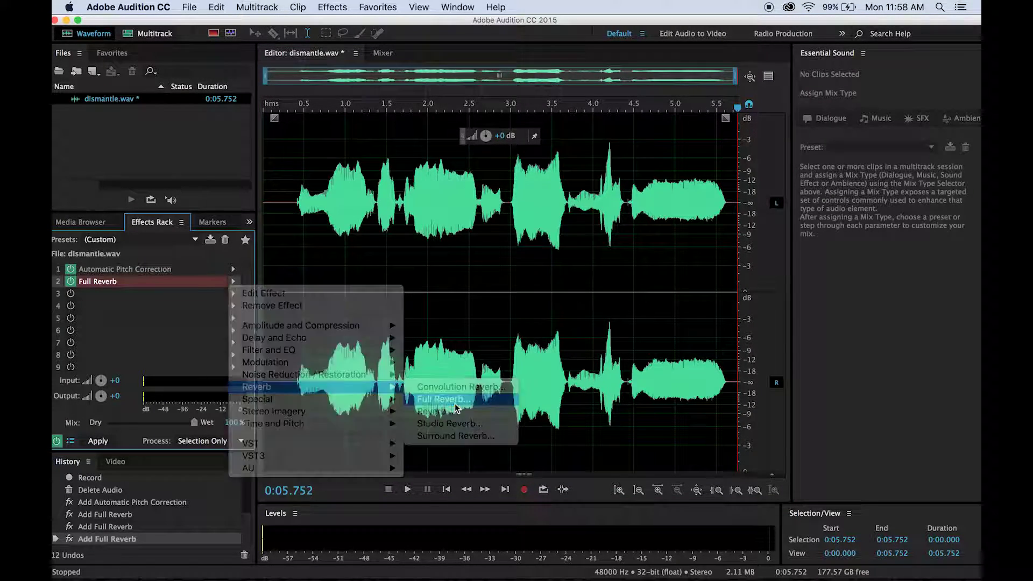
{"action": "left_click", "coordinate": [623, 341]}
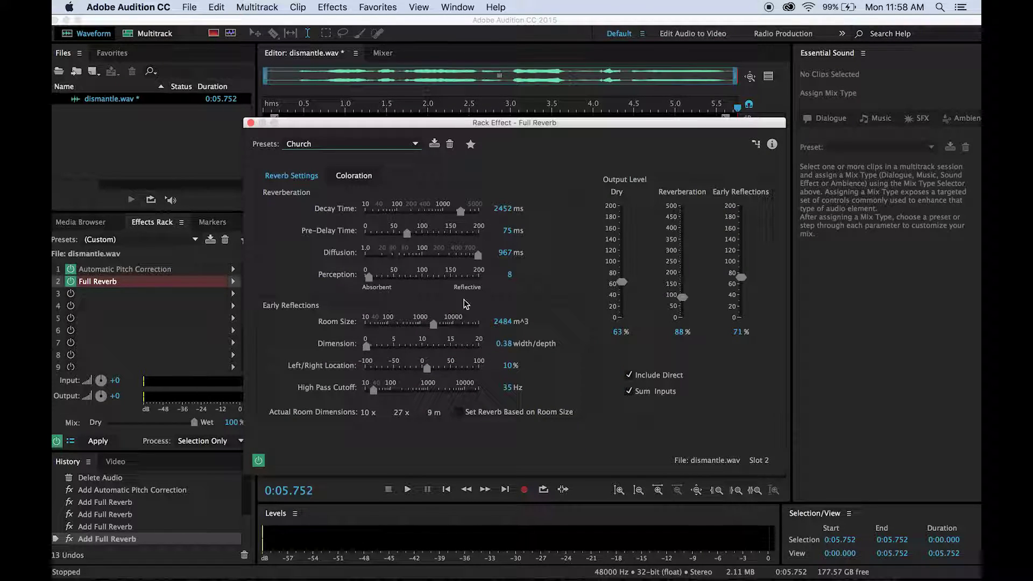
{"action": "left_click_drag", "start_coordinate": [622, 281], "coordinate": [622, 237]}
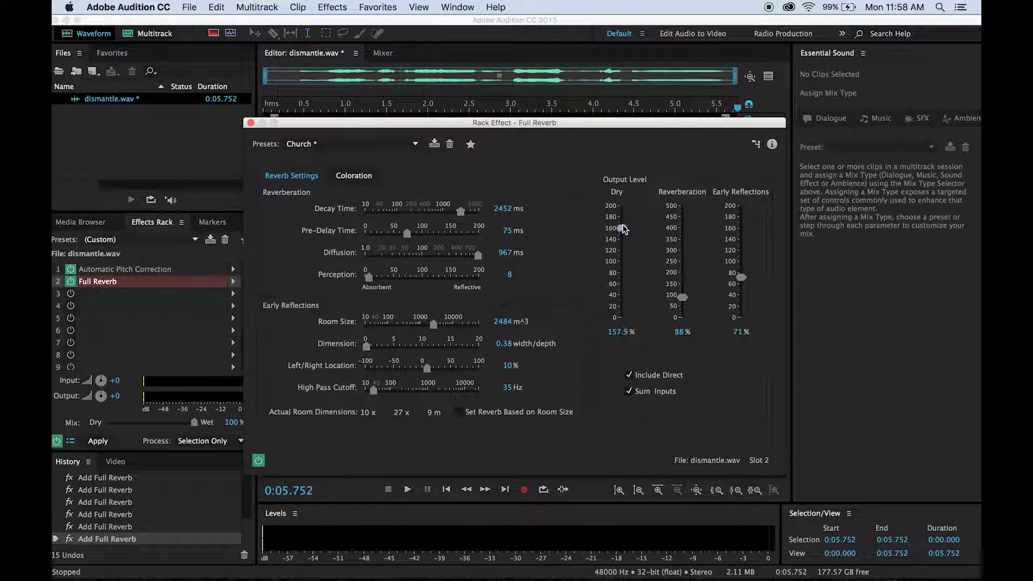
{"action": "left_click_drag", "start_coordinate": [681, 291], "coordinate": [681, 280]}
{"action": "left_click", "coordinate": [251, 124]}
{"action": "left_click", "coordinate": [292, 111]}
{"action": "key", "text": "space"}
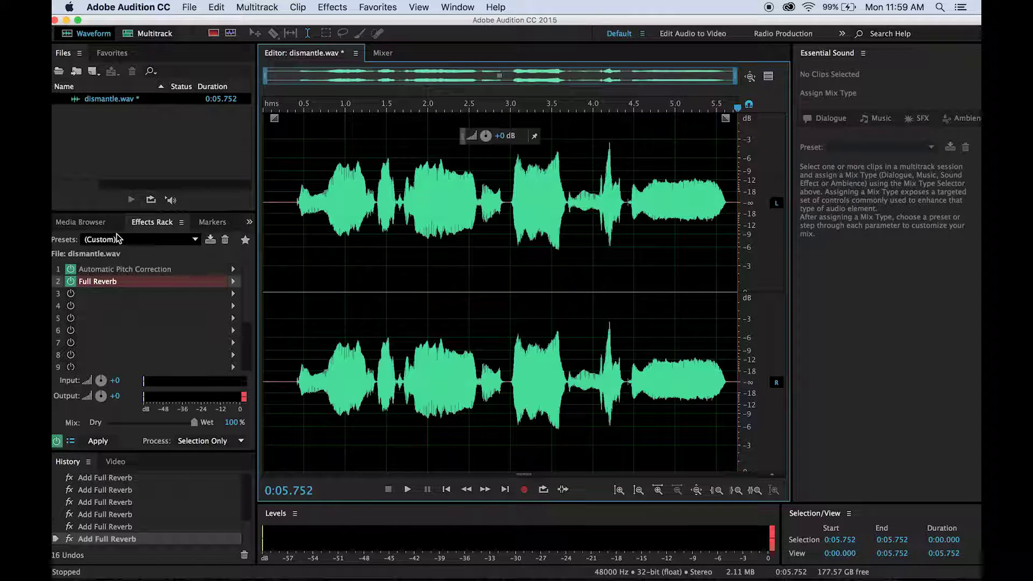
Record a new take after 5.752 s, extending the clip to 0:18.125, and play it from 6.75 s.
{"action": "left_click", "coordinate": [524, 489]}
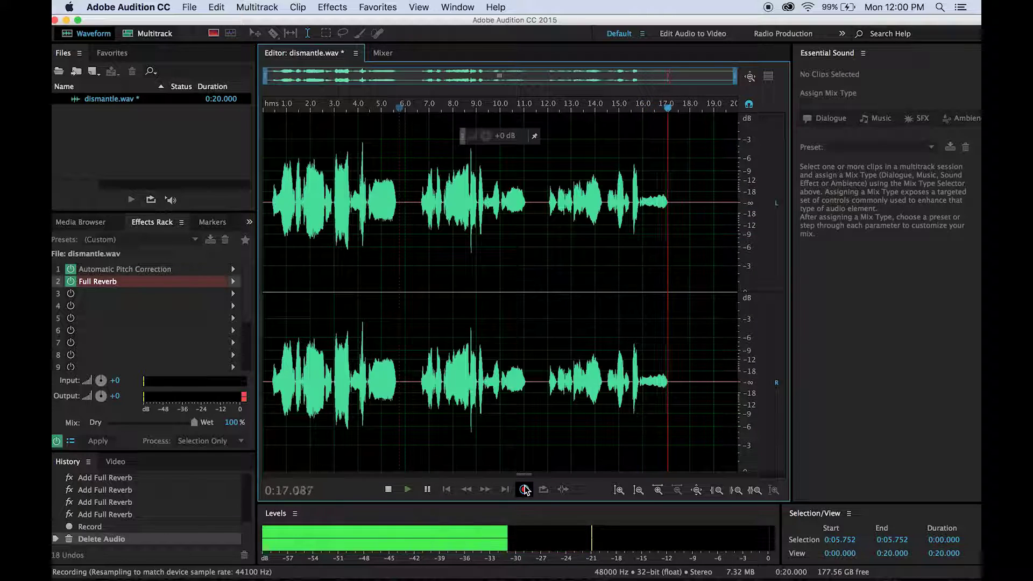
{"action": "left_click", "coordinate": [525, 490]}
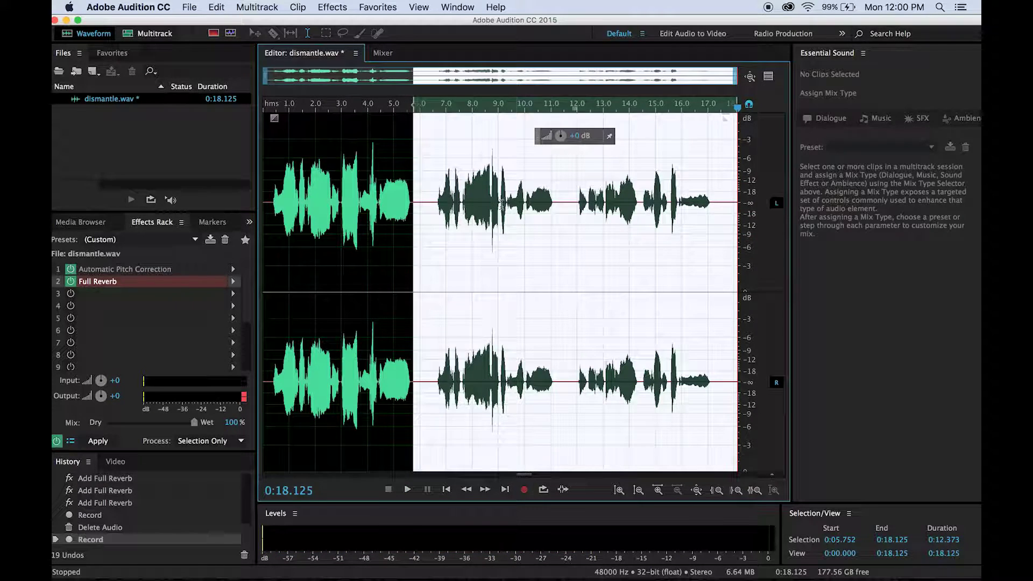
{"action": "left_click", "coordinate": [441, 110]}
{"action": "key", "text": "space"}
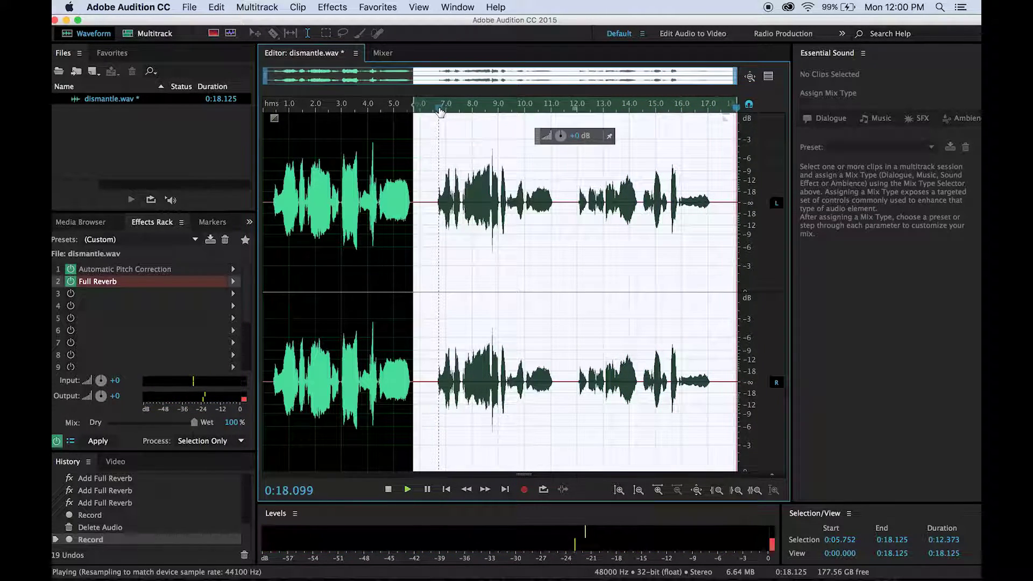
Delete the audio from 6.0 to 11.583 seconds.
{"action": "left_click", "coordinate": [383, 260]}
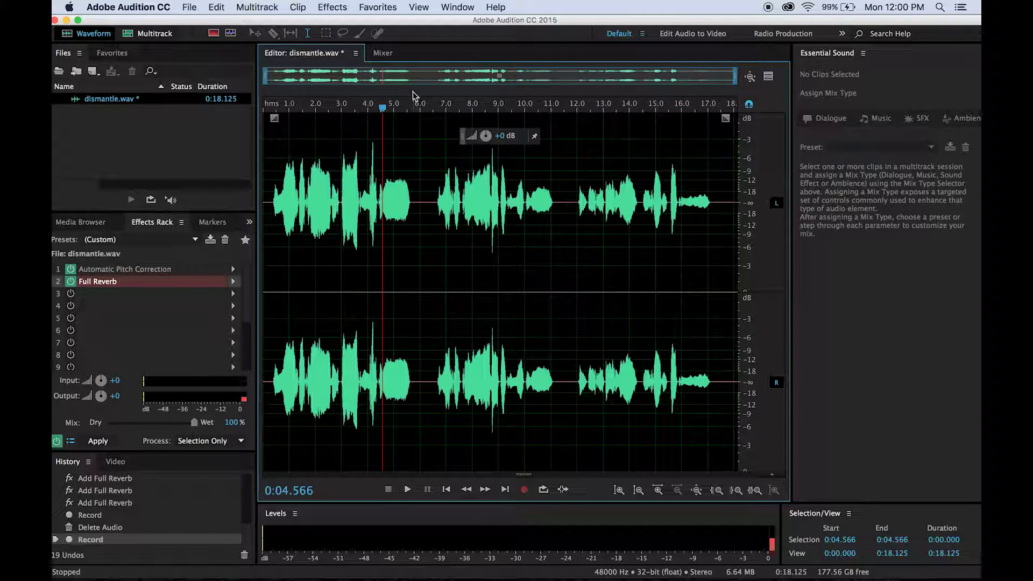
{"action": "left_click_drag", "start_coordinate": [420, 116], "coordinate": [567, 161]}
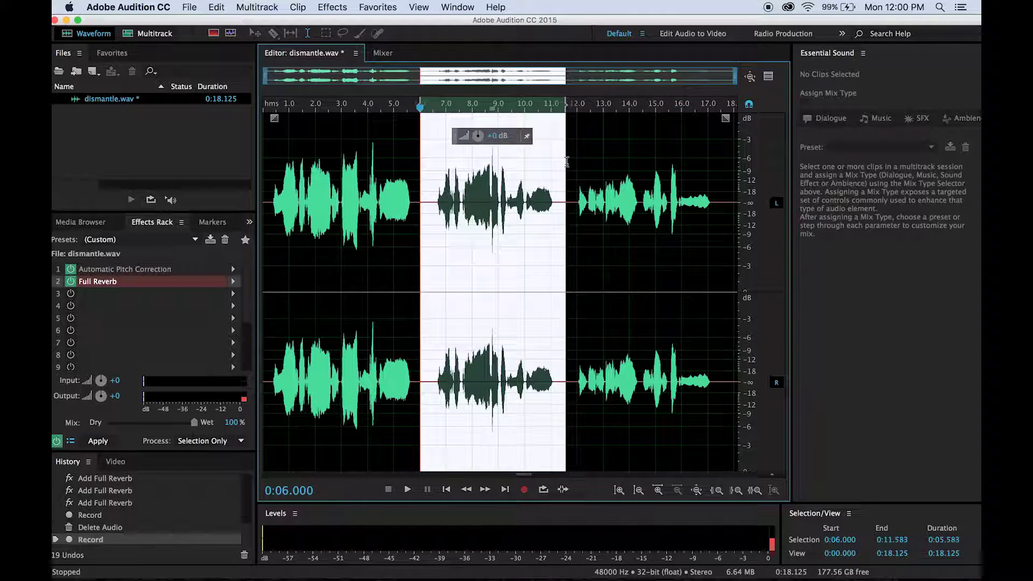
{"action": "key", "text": "Delete"}
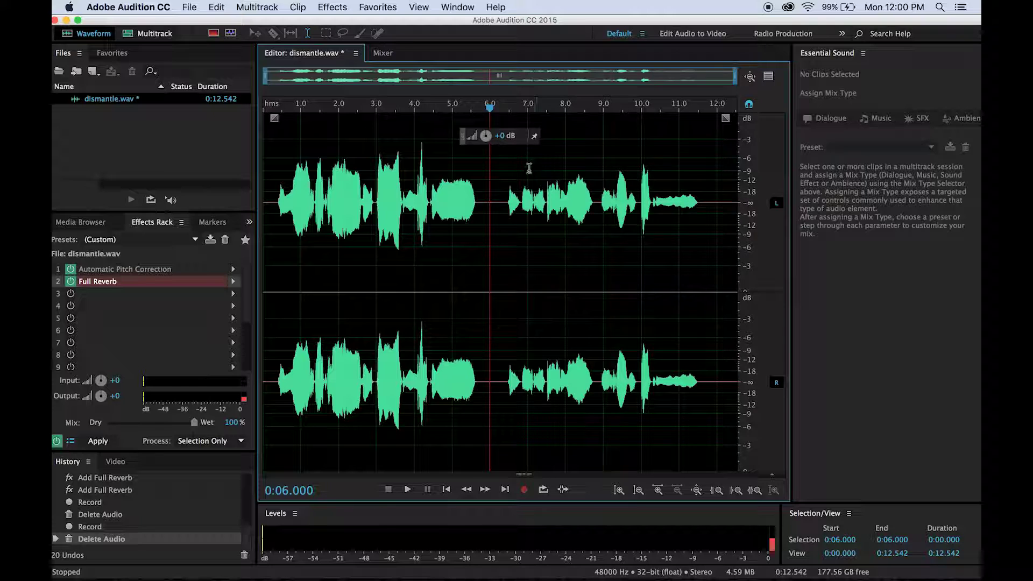
Cut the audio from 6.362 to 11.650 s, paste it at 5.662 s, and play it.
{"action": "left_click_drag", "start_coordinate": [503, 172], "coordinate": [705, 338]}
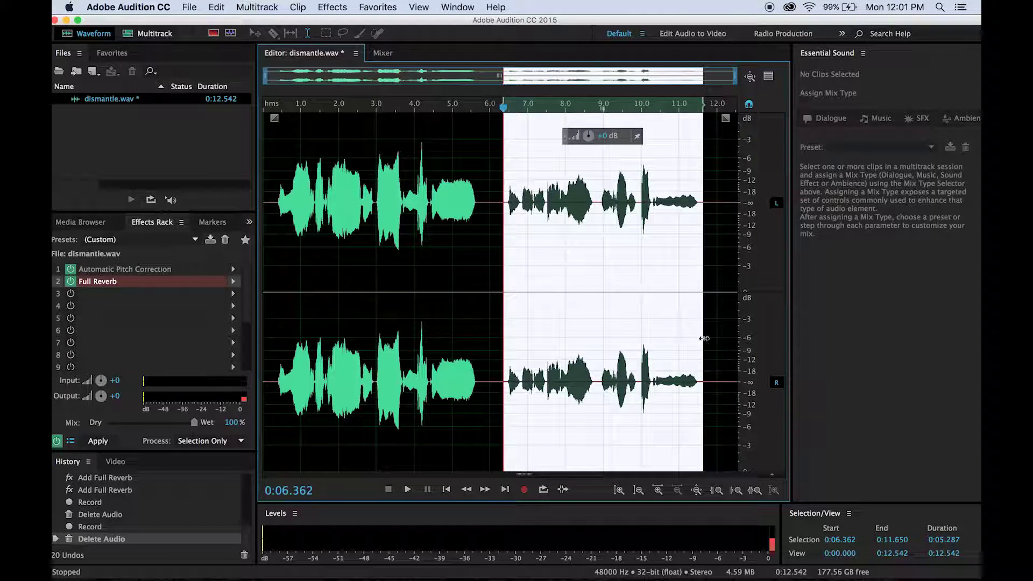
{"action": "key", "text": "super+x"}
{"action": "left_click", "coordinate": [633, 102]}
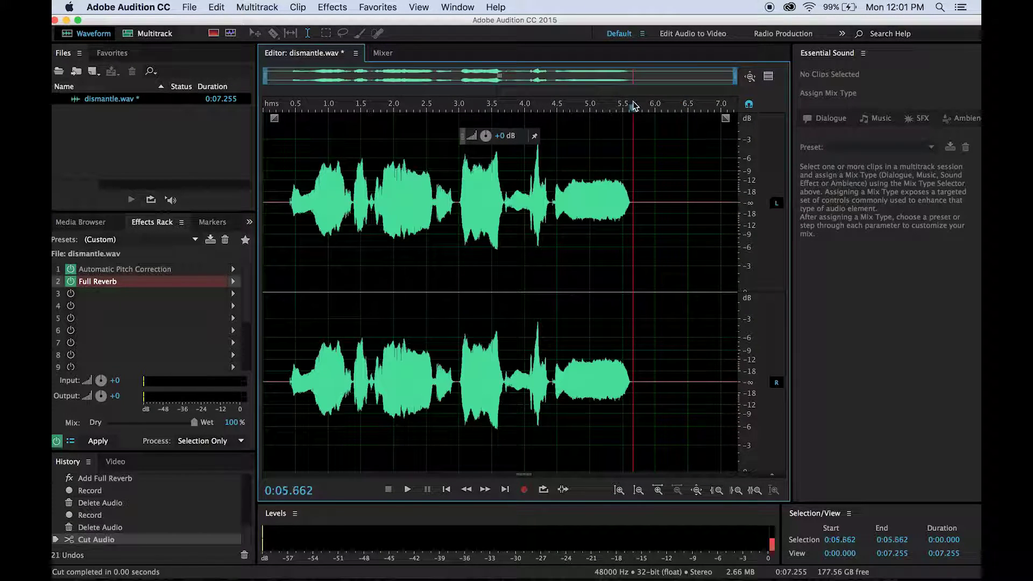
{"action": "key", "text": "super+v"}
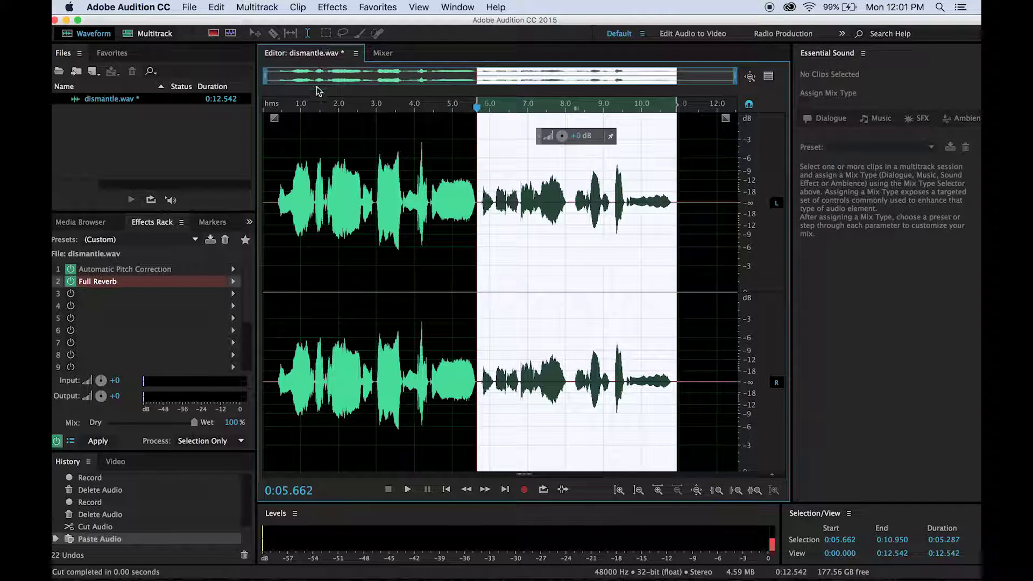
{"action": "left_click", "coordinate": [277, 106]}
{"action": "key", "text": "space"}
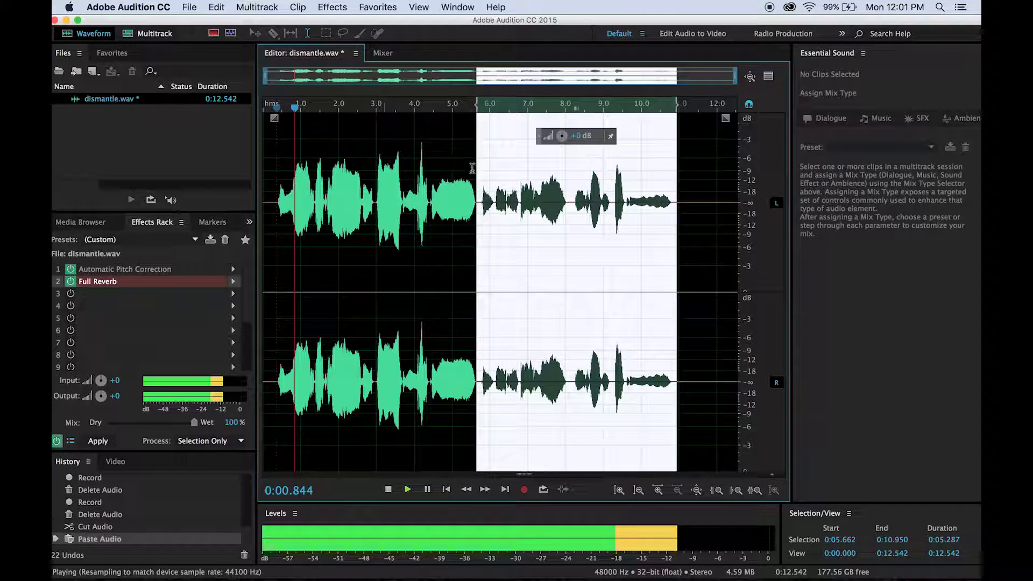
Play the rearranged clip from about 5 seconds to check the edit.
{"action": "left_click", "coordinate": [423, 165]}
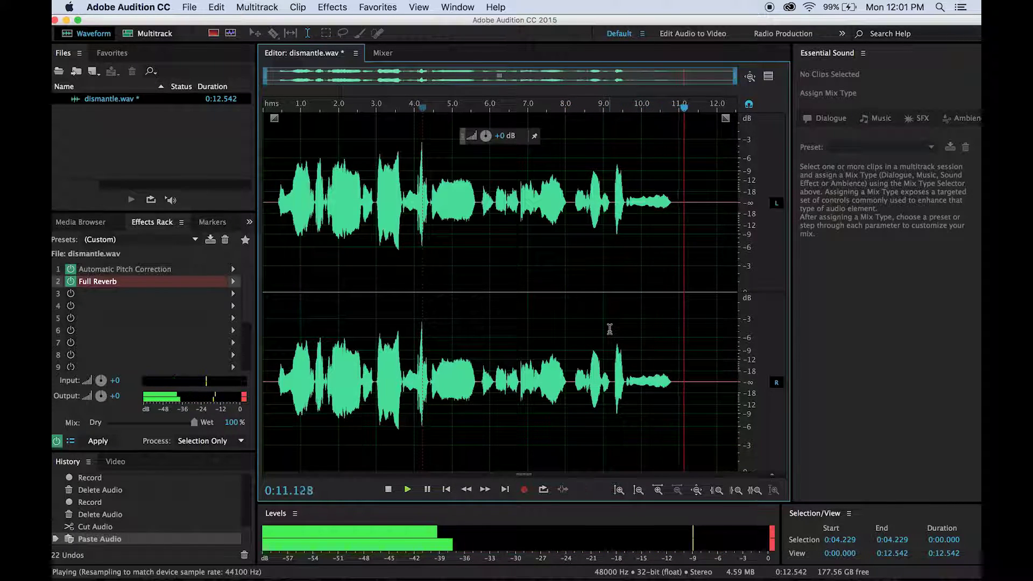
{"action": "left_click", "coordinate": [452, 105]}
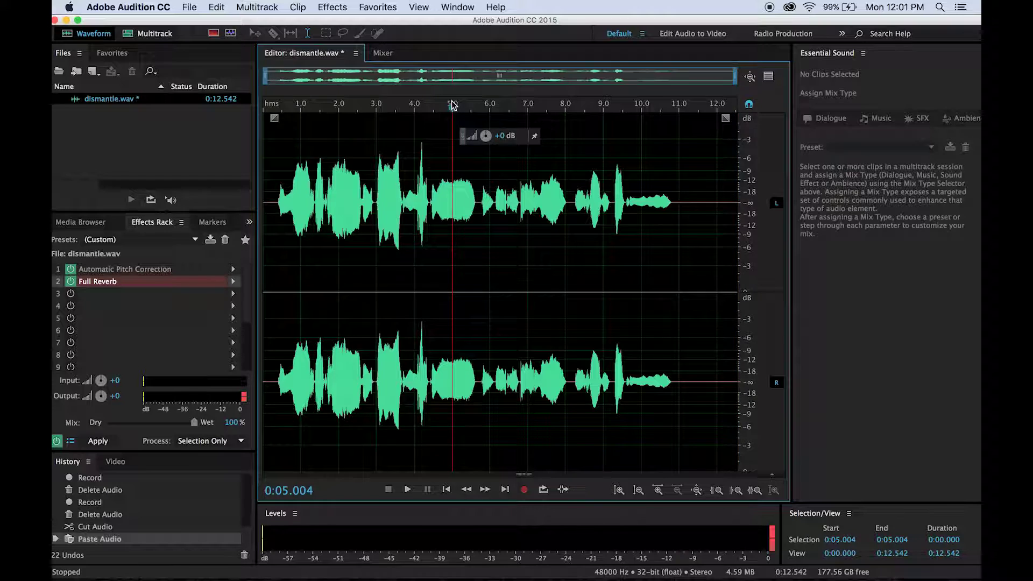
{"action": "key", "text": "space"}
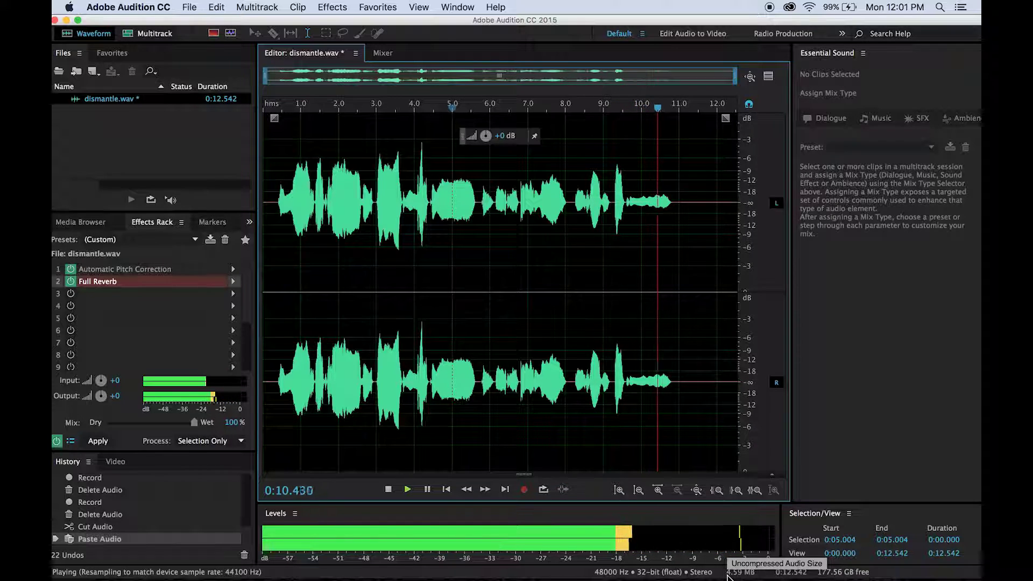
{"action": "key", "text": "space"}
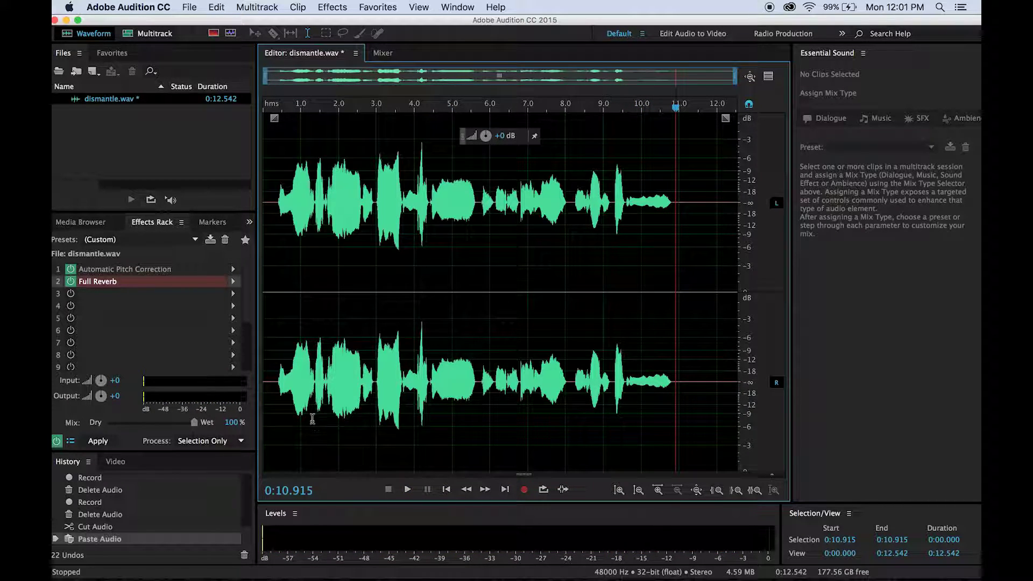
{"action": "left_click", "coordinate": [234, 294]}
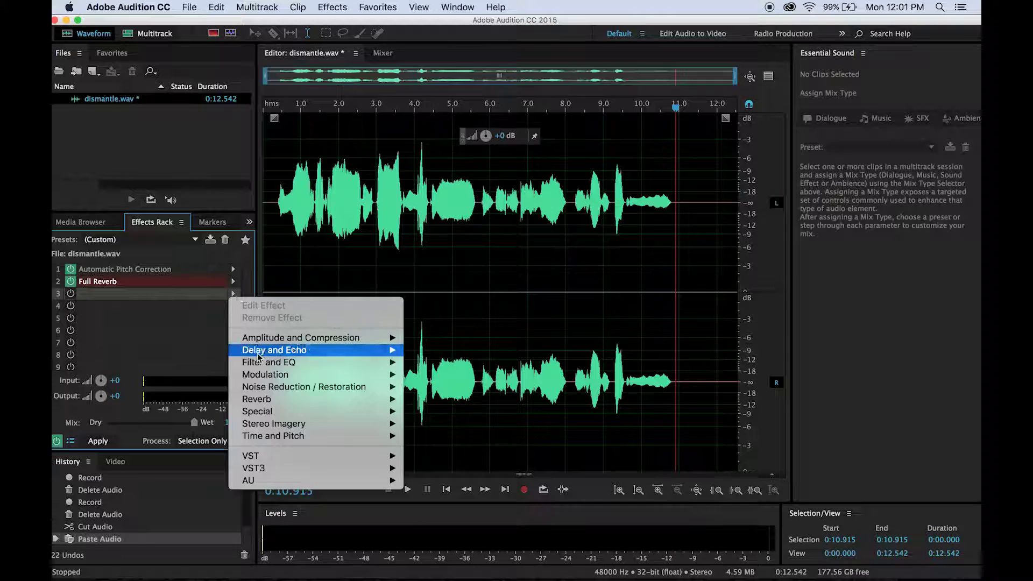
Add a Hard Limiter in rack slot 3 with maximum amplitude -6.0 dB.
{"action": "mouse_move", "coordinate": [272, 348]}
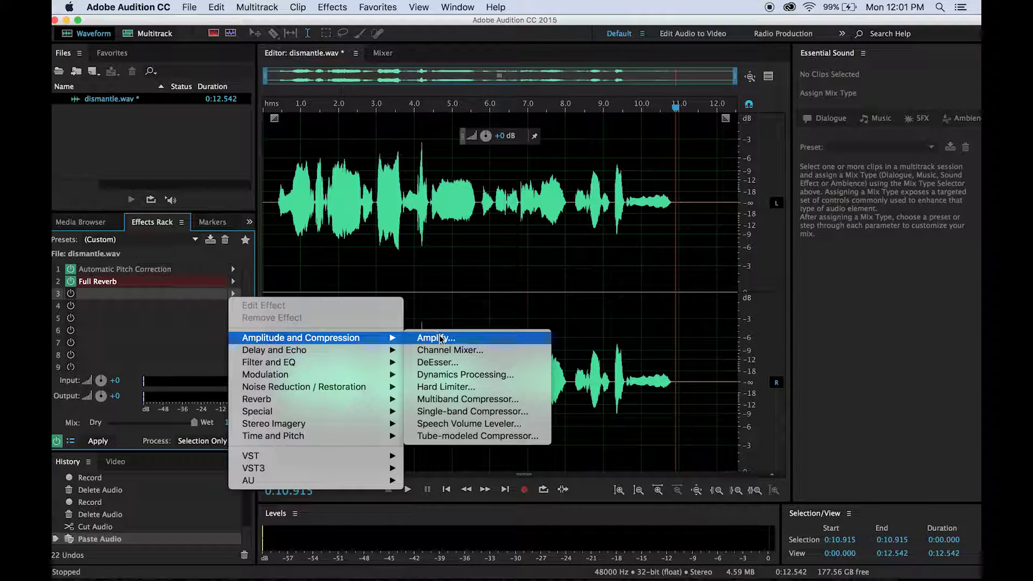
{"action": "left_click", "coordinate": [439, 387]}
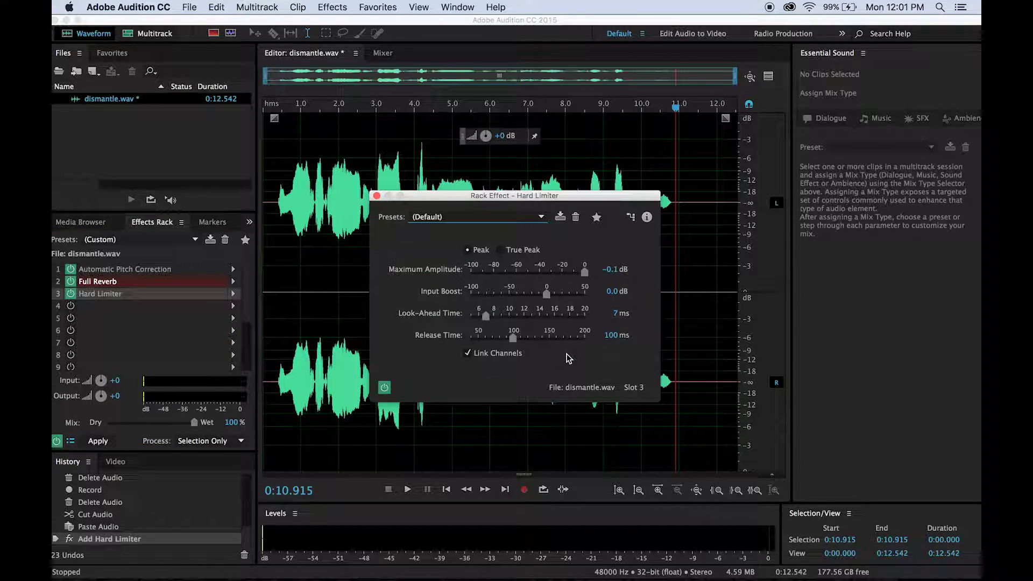
{"action": "left_click", "coordinate": [613, 270]}
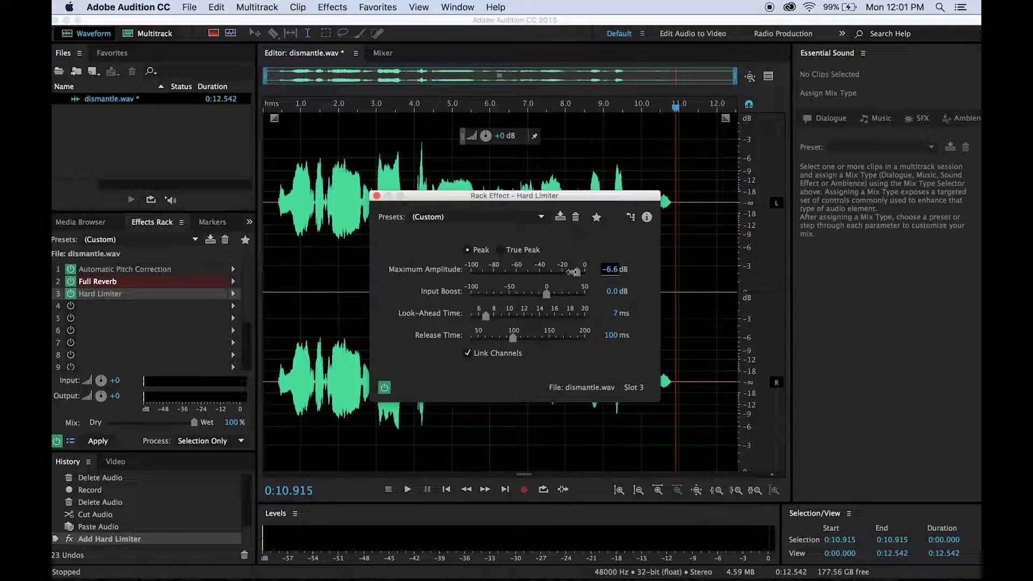
{"action": "left_click", "coordinate": [377, 197]}
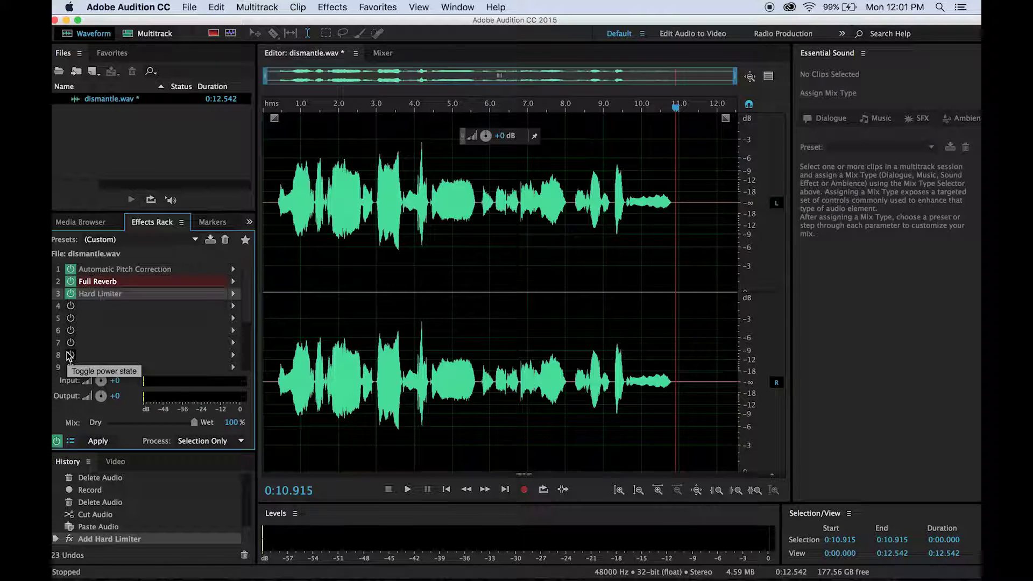
{"action": "left_click", "coordinate": [279, 108]}
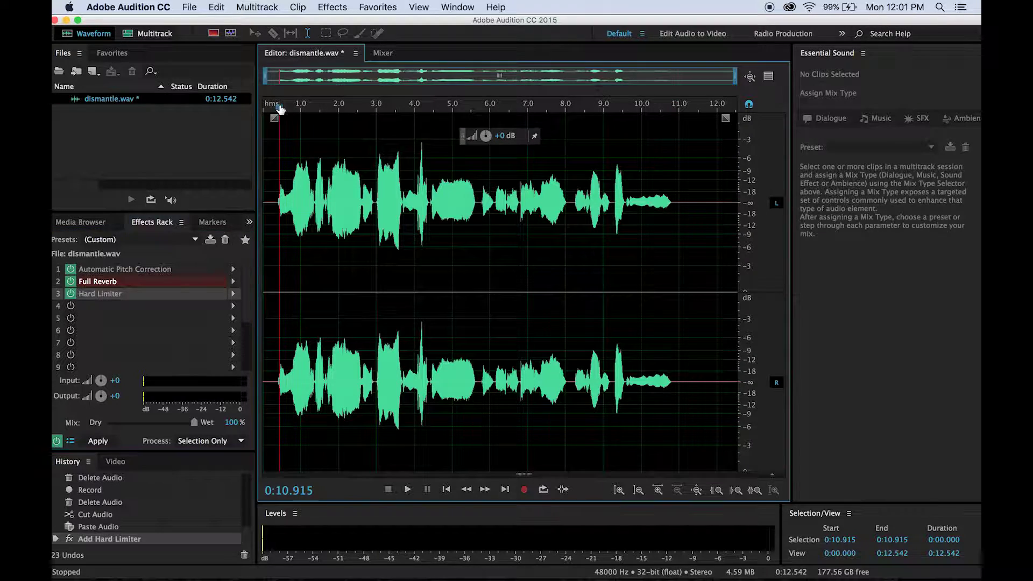
{"action": "key", "text": "space"}
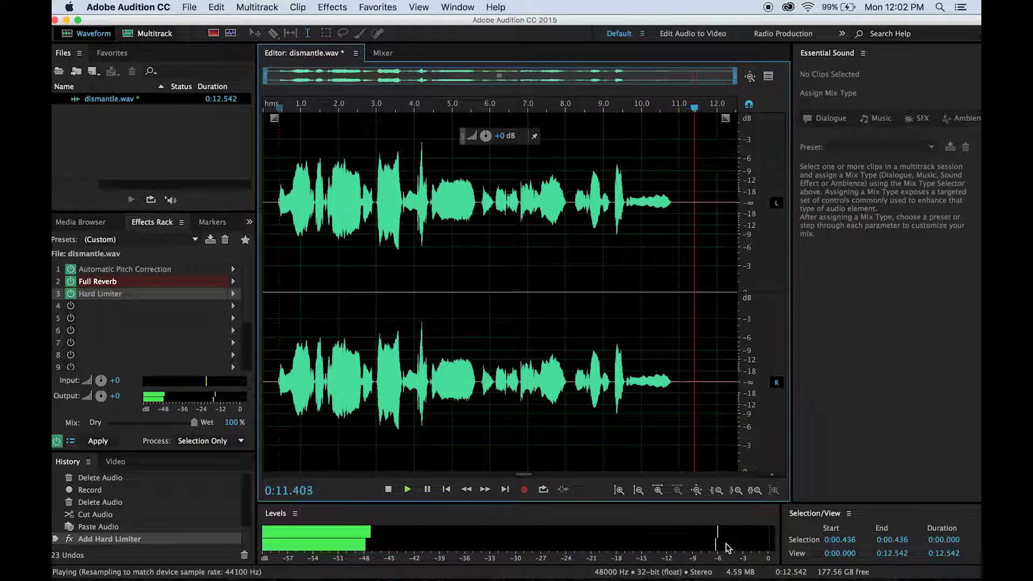
{"action": "key", "text": "space"}
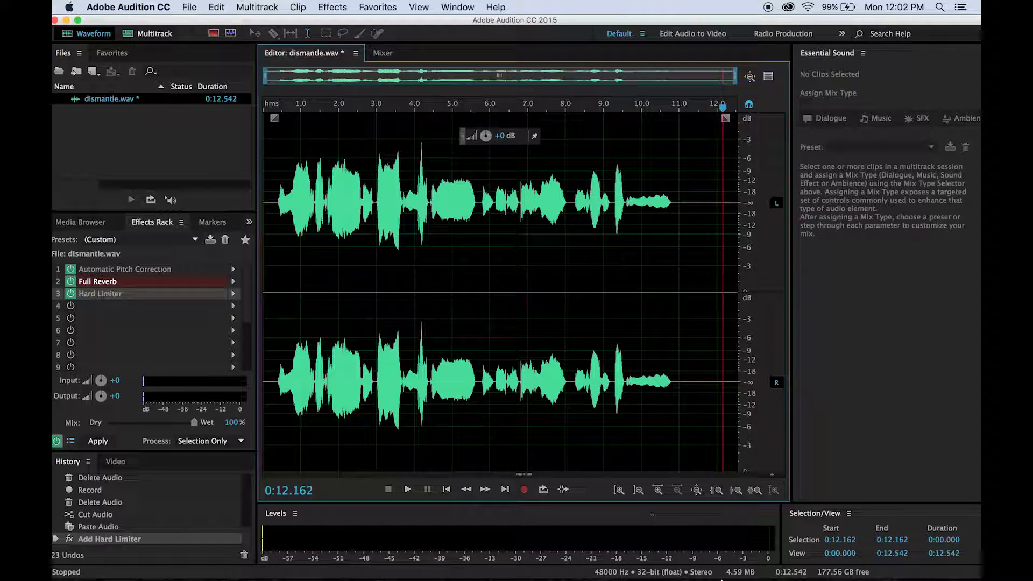
Apply the rack effects and export as dismantlethepatriarchy.wav in Wave PCM format.
{"action": "mouse_move", "coordinate": [724, 578]}
{"action": "left_click", "coordinate": [98, 441]}
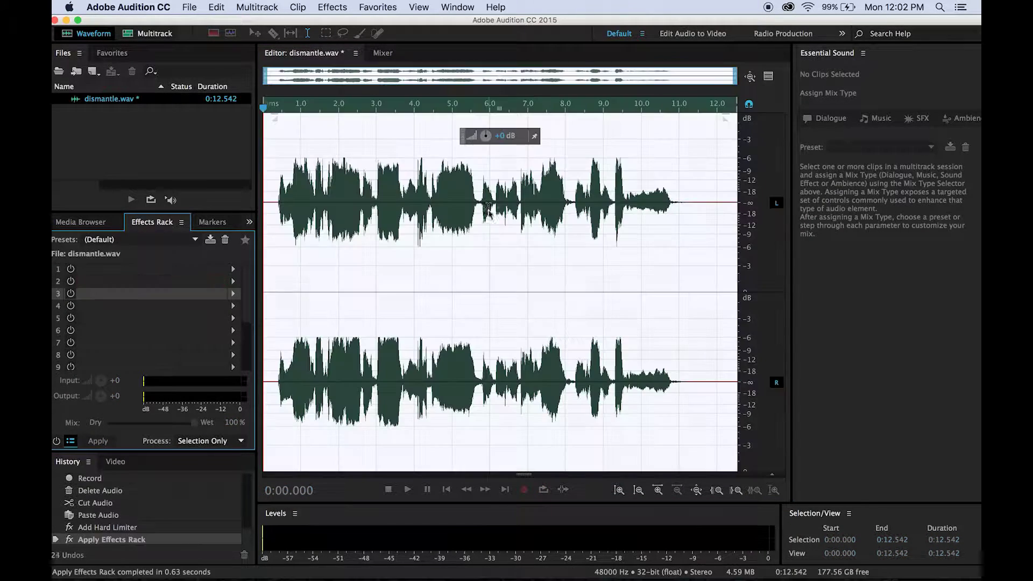
{"action": "left_click", "coordinate": [192, 7]}
{"action": "mouse_move", "coordinate": [232, 237]}
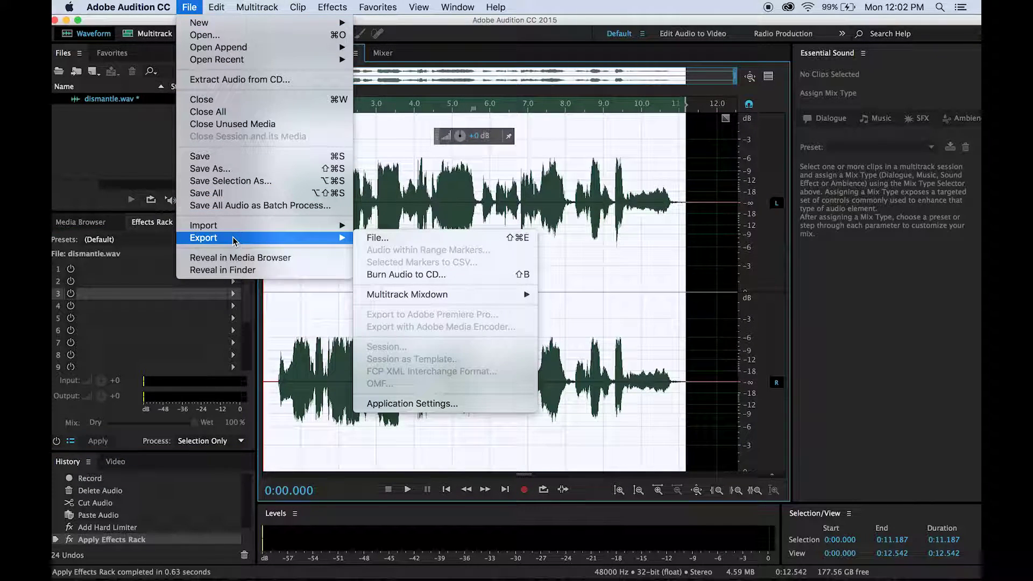
{"action": "left_click", "coordinate": [386, 238]}
{"action": "type", "text": "dism"}
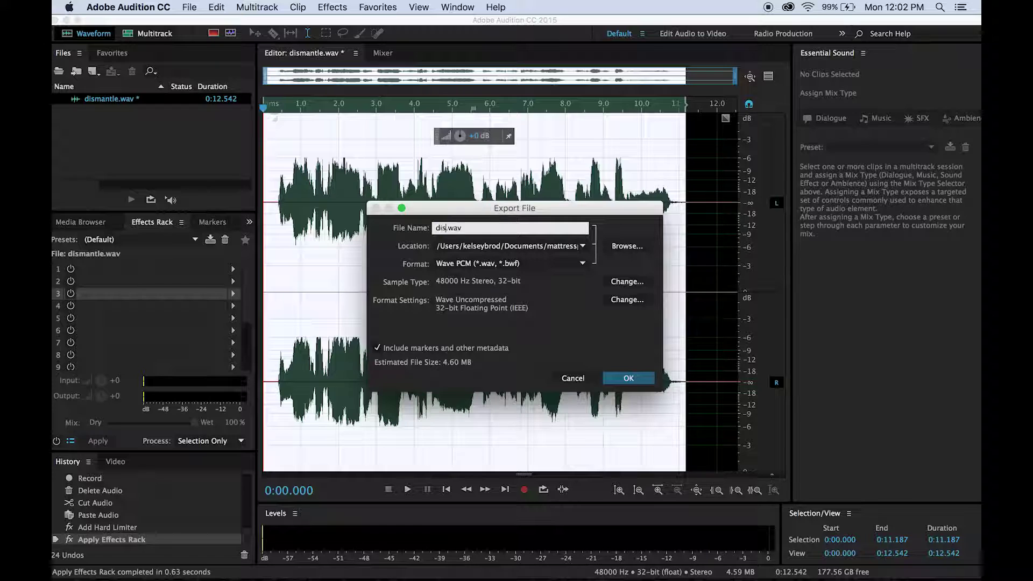
{"action": "type", "text": "antlethepatriarchy"}
{"action": "left_click", "coordinate": [581, 248]}
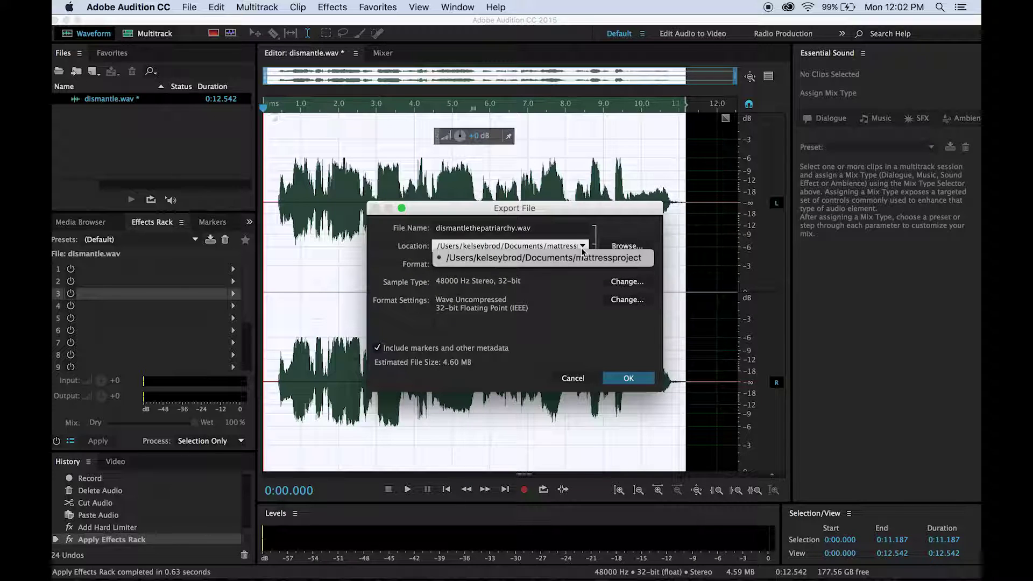
{"action": "left_click", "coordinate": [582, 248]}
{"action": "left_click", "coordinate": [649, 372]}
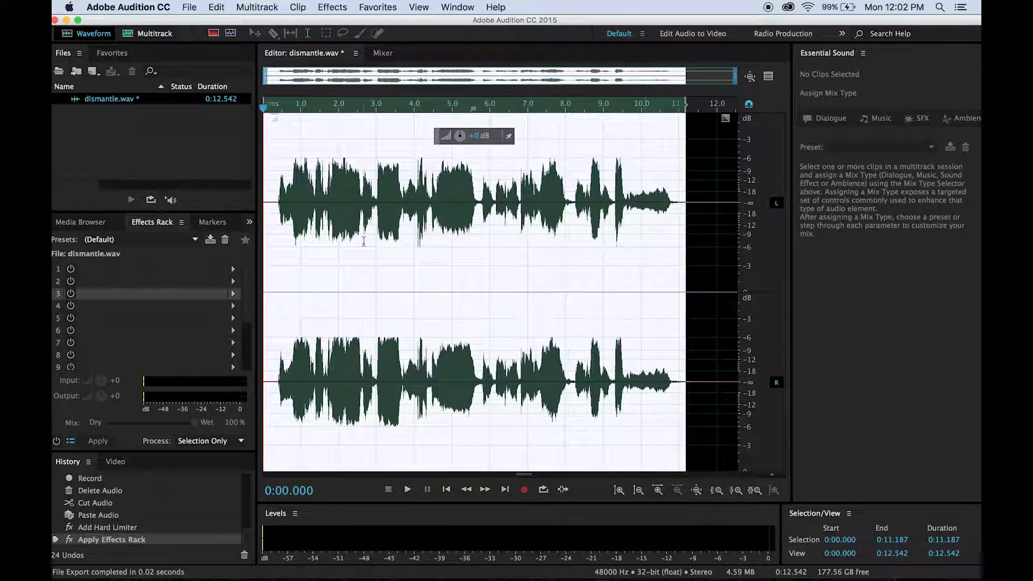